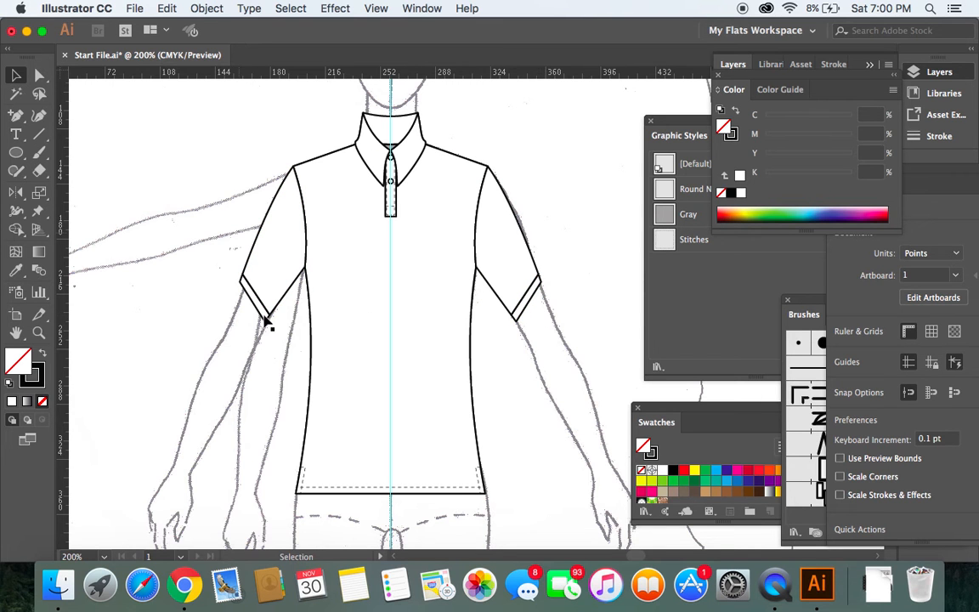
# Delete the sleeve and cuff on the left side of the polo shirt drawing.
pyautogui.moveTo(222, 253); pyautogui.dragTo(291, 355)
pyautogui.press('Delete')
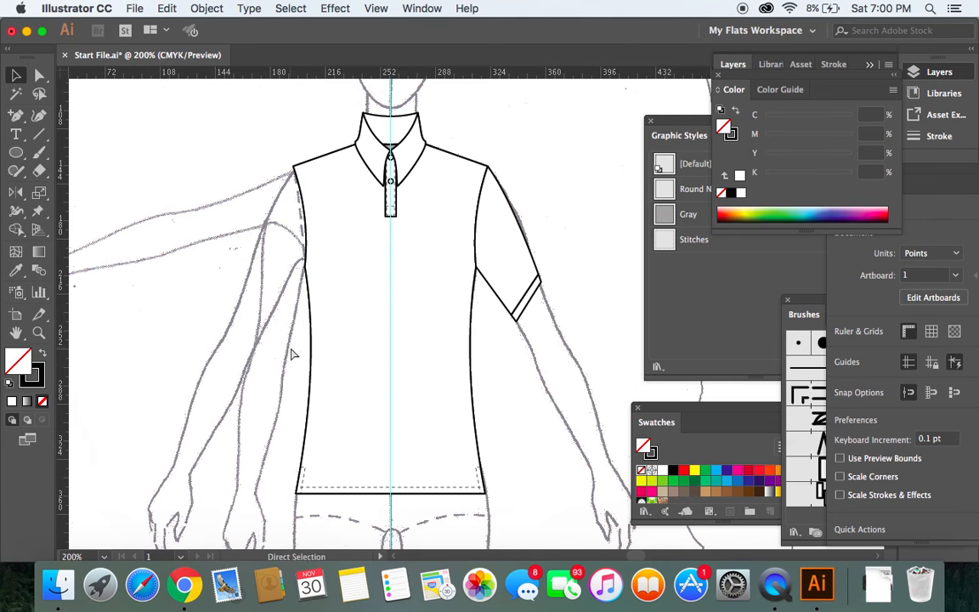
# Add an anchor point to the remaining sleeve's outer edge, just above the cuff.
pyautogui.press('a')
pyautogui.press('super+equal')
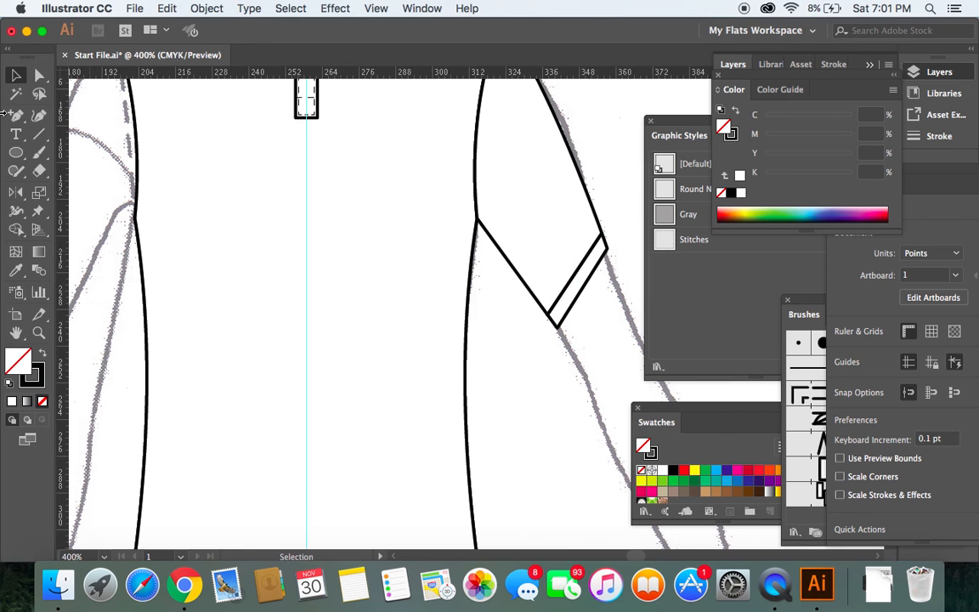
pyautogui.click(40, 78)
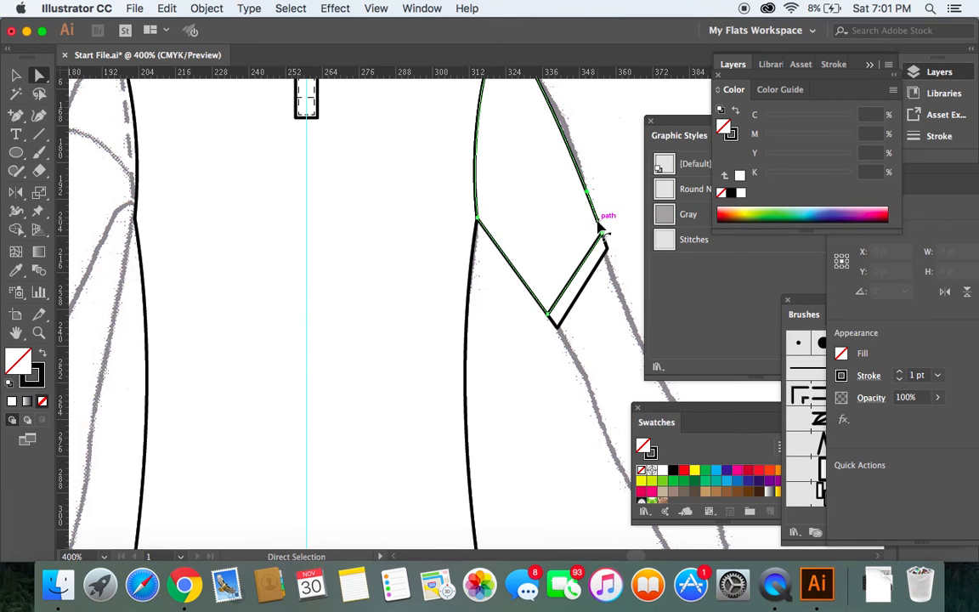
pyautogui.click(602, 229)
pyautogui.click(16, 116)
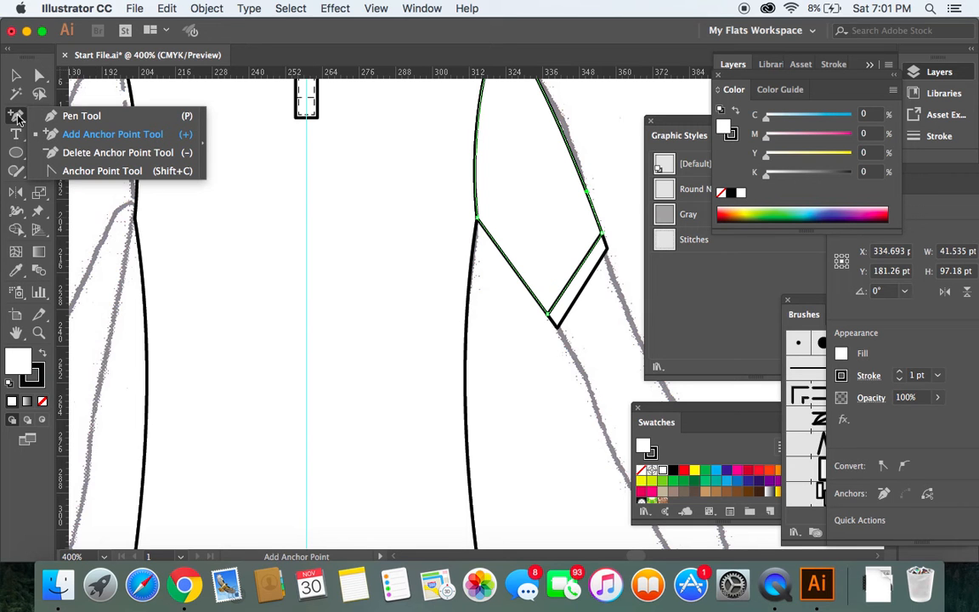
pyautogui.click(85, 134)
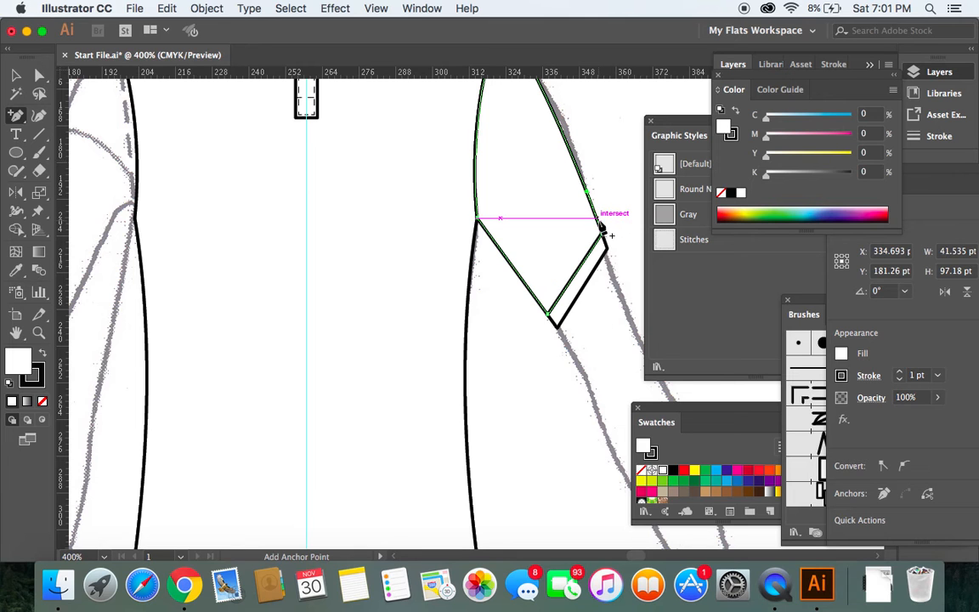
pyautogui.click(596, 220)
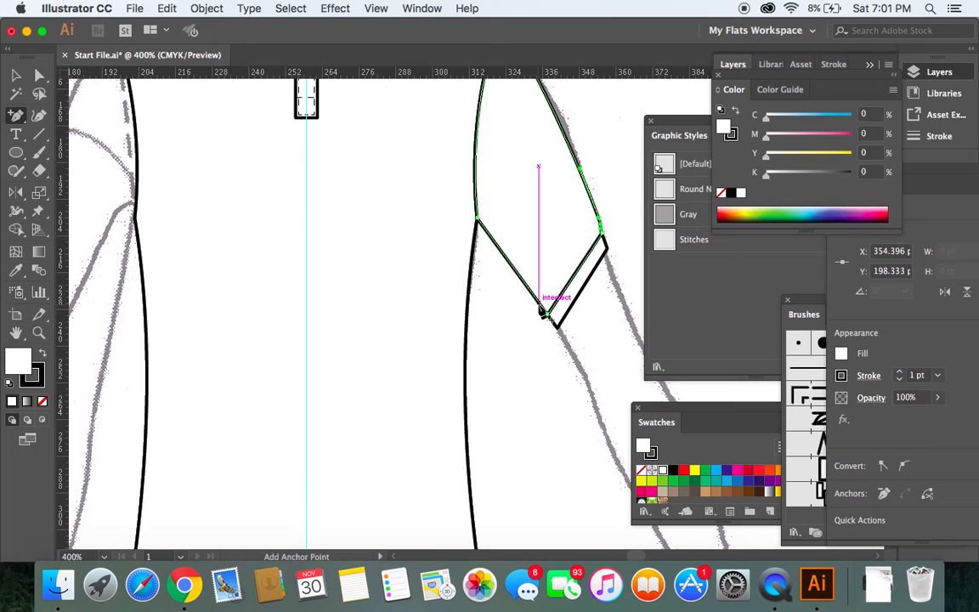
# Add an anchor point on the sleeve's underarm seam just above the cuff and nudge it about 0.7 pt left.
pyautogui.click(540, 309)
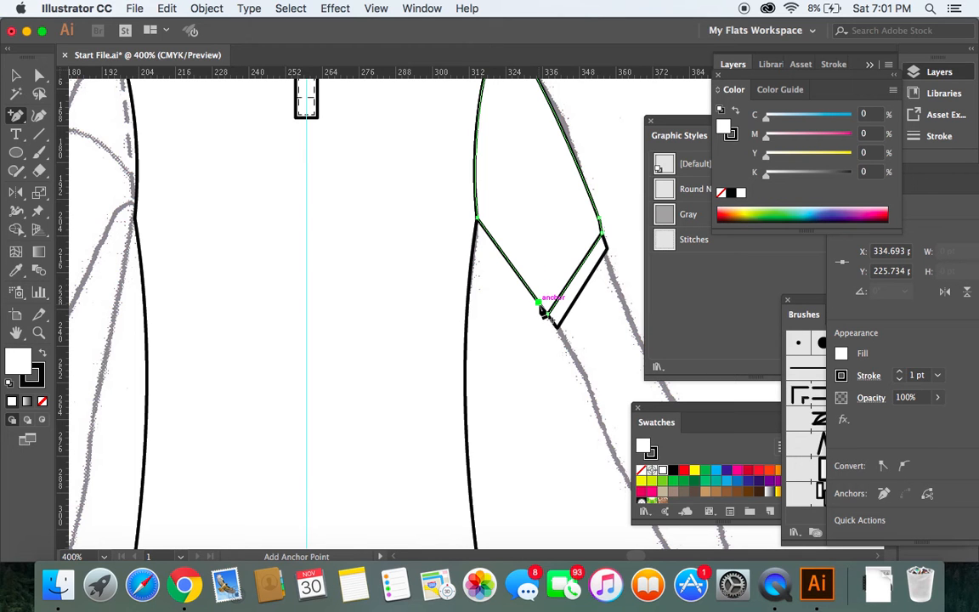
pyautogui.press('Left')
pyautogui.press('Left')
pyautogui.press('Left')
pyautogui.press('Left')
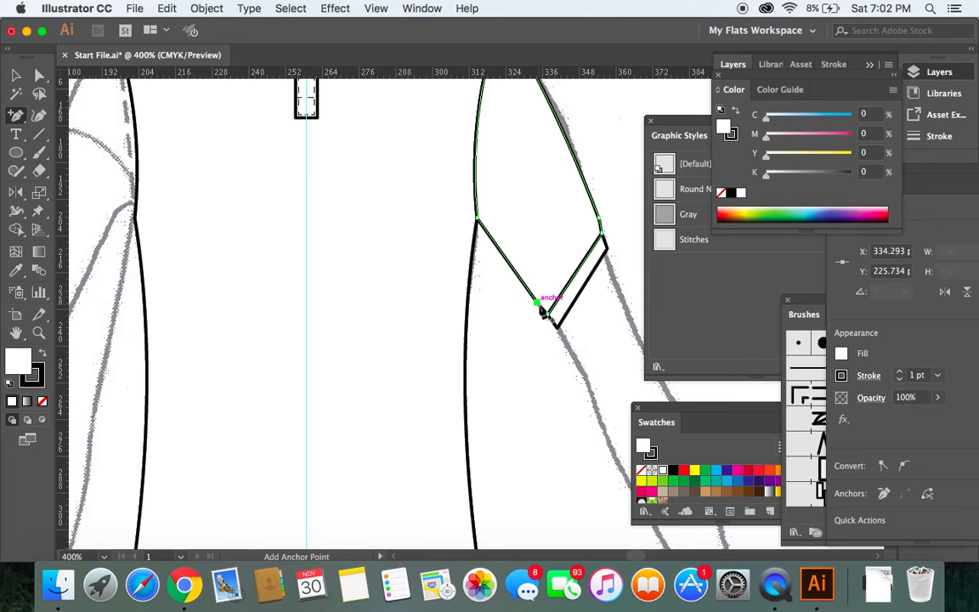
pyautogui.press('Left')
pyautogui.press('Left')
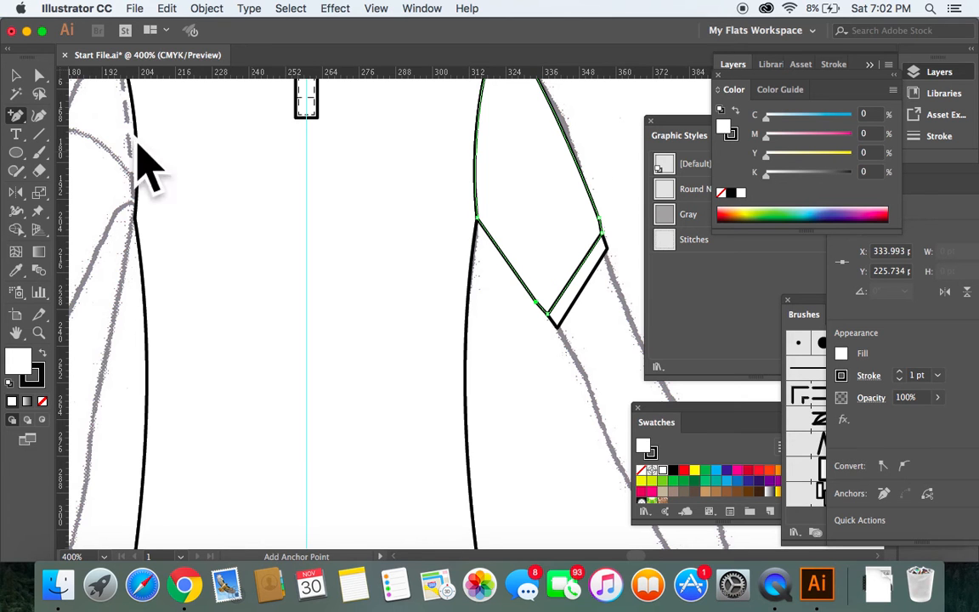
pyautogui.click(17, 77)
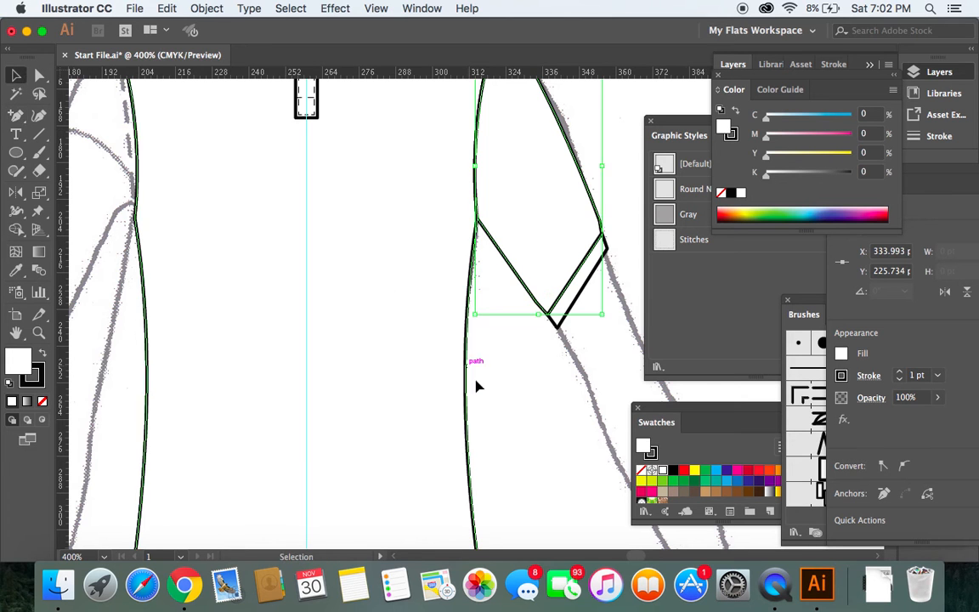
pyautogui.click(510, 388)
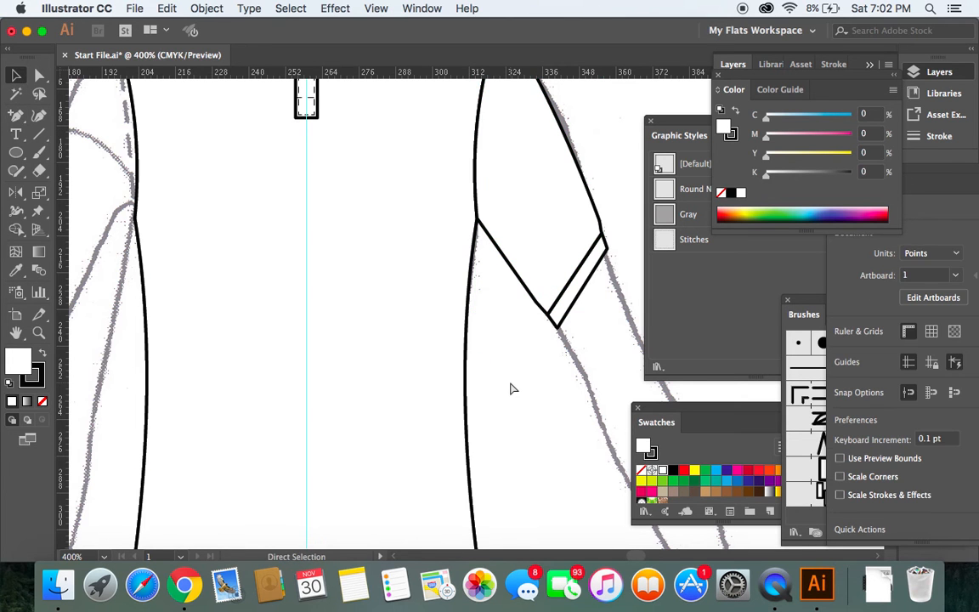
# Reflect a copy of the sleeve and cuff vertically across the centre guide to form the opposite sleeve.
pyautogui.press('super+minus')
pyautogui.press('super+minus')
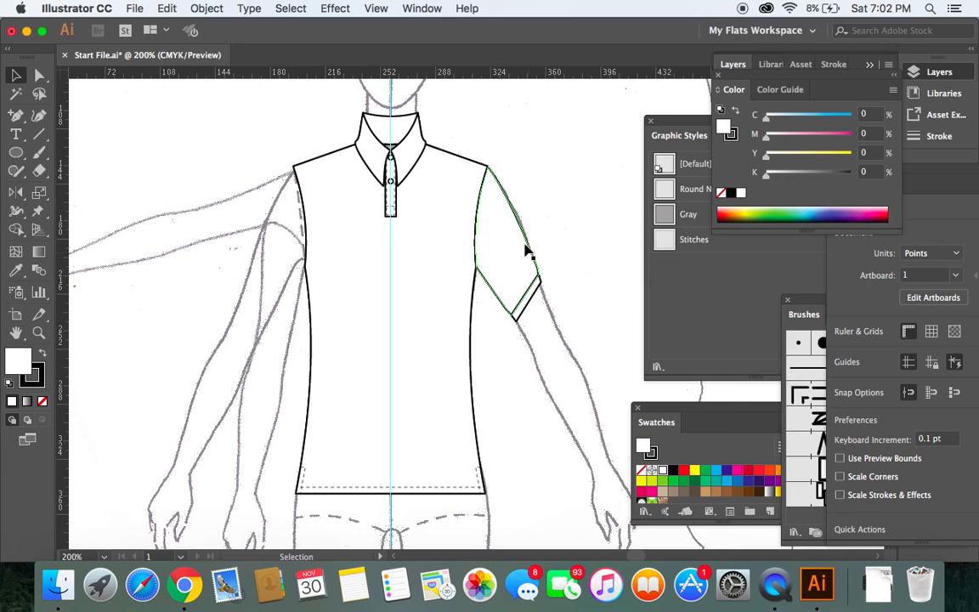
pyautogui.moveTo(565, 309); pyautogui.dragTo(508, 281)
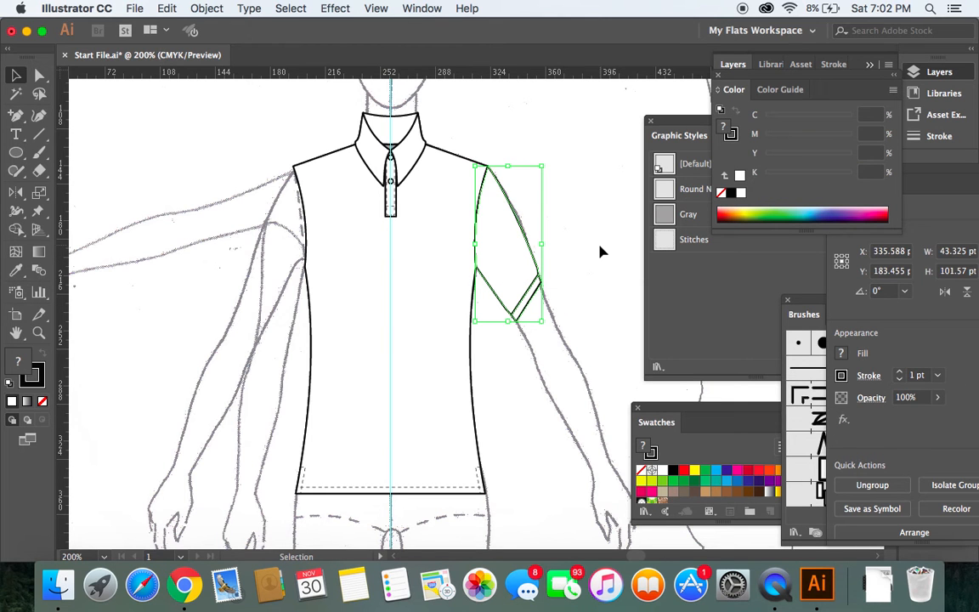
pyautogui.press('o')
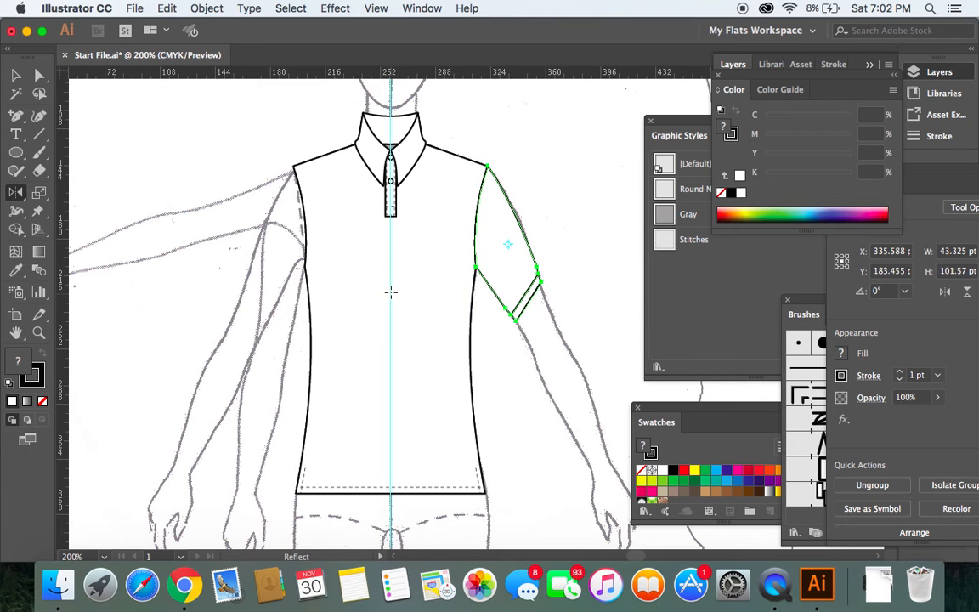
pyautogui.keyDown('alt'); pyautogui.click(391, 102); pyautogui.keyUp('alt')
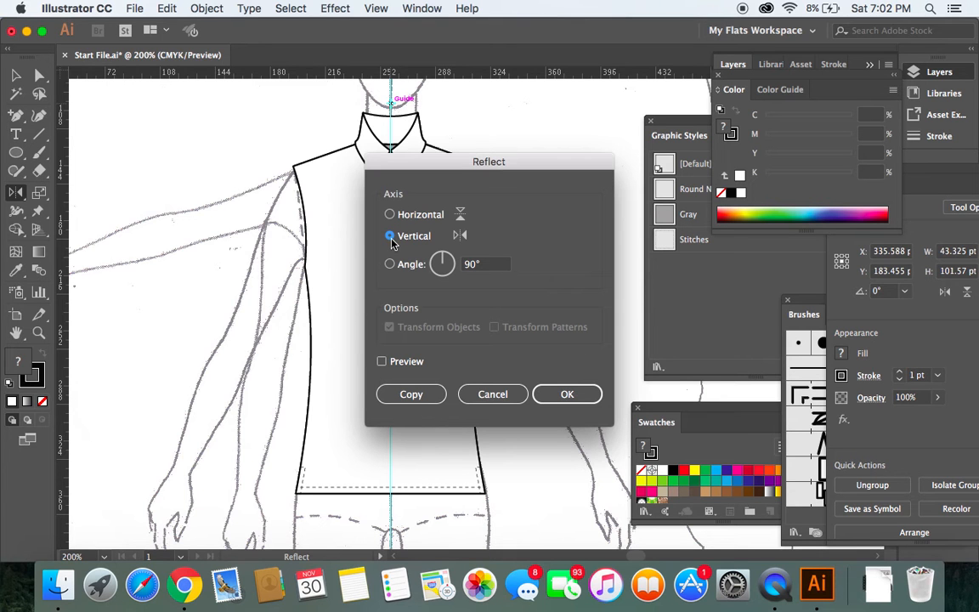
pyautogui.click(412, 394)
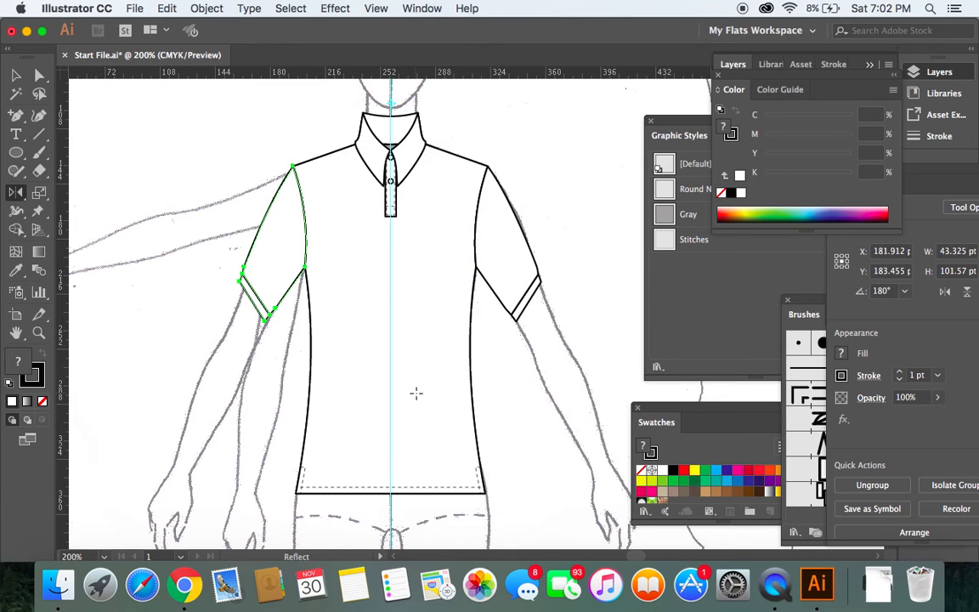
pyautogui.click(15, 75)
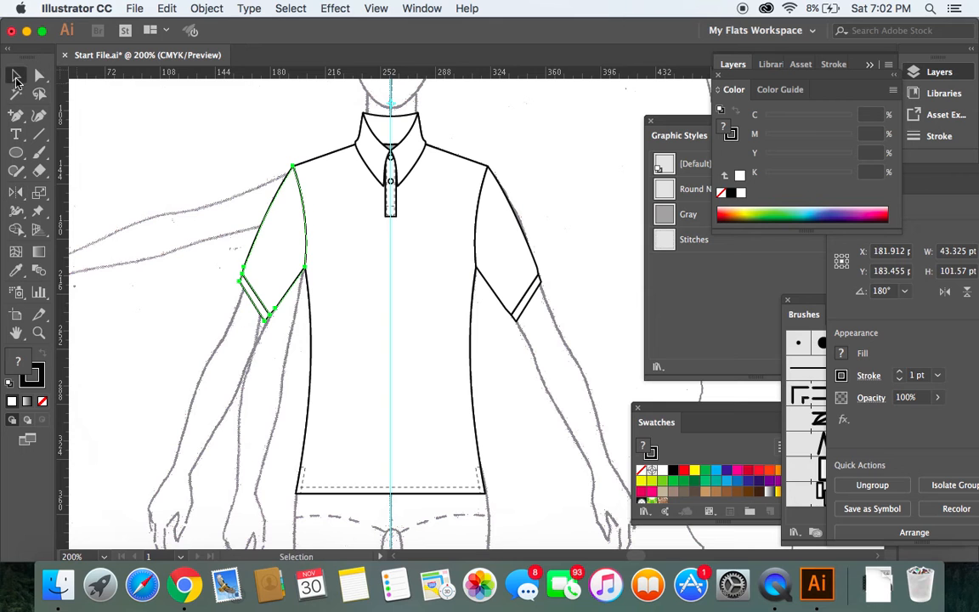
pyautogui.click(144, 148)
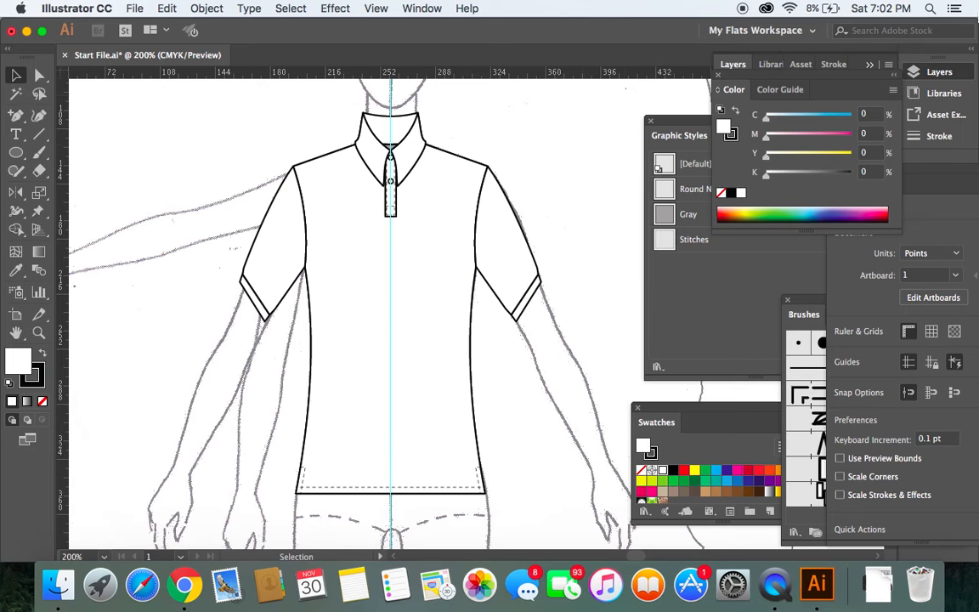
# Open the layer list to review the collar layer and its contents.
pyautogui.click(933, 75)
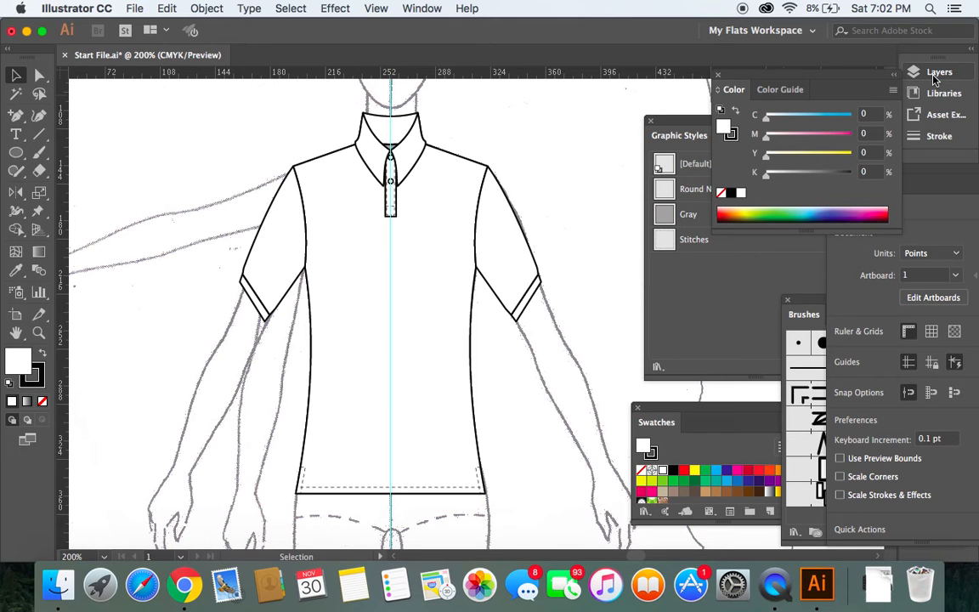
pyautogui.click(922, 74)
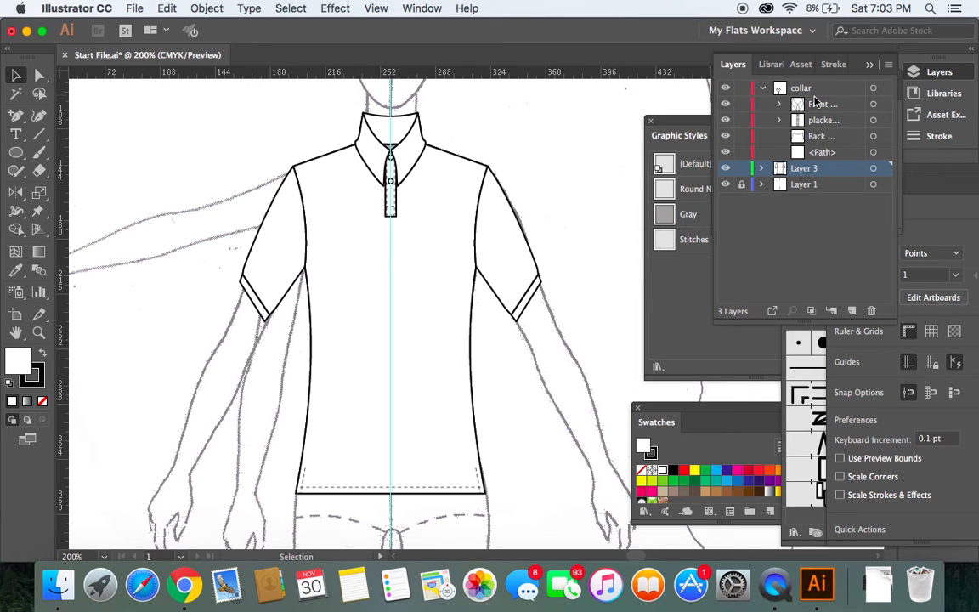
pyautogui.click(740, 88)
pyautogui.click(740, 89)
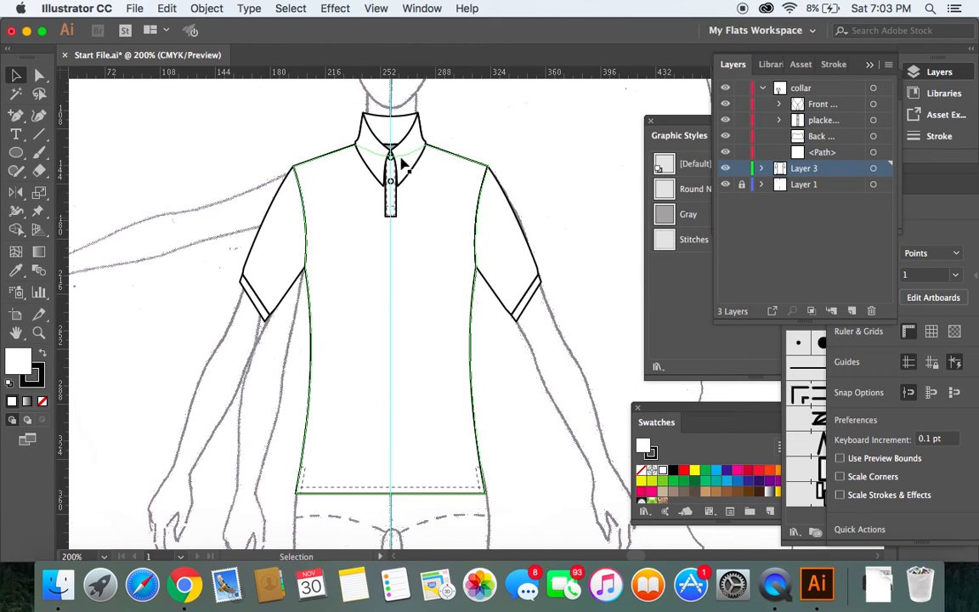
# Duplicate the complete polo shirt and place the copy to the left of the original, partly off the artboard.
pyautogui.press('super+minus')
pyautogui.press('super+minus')
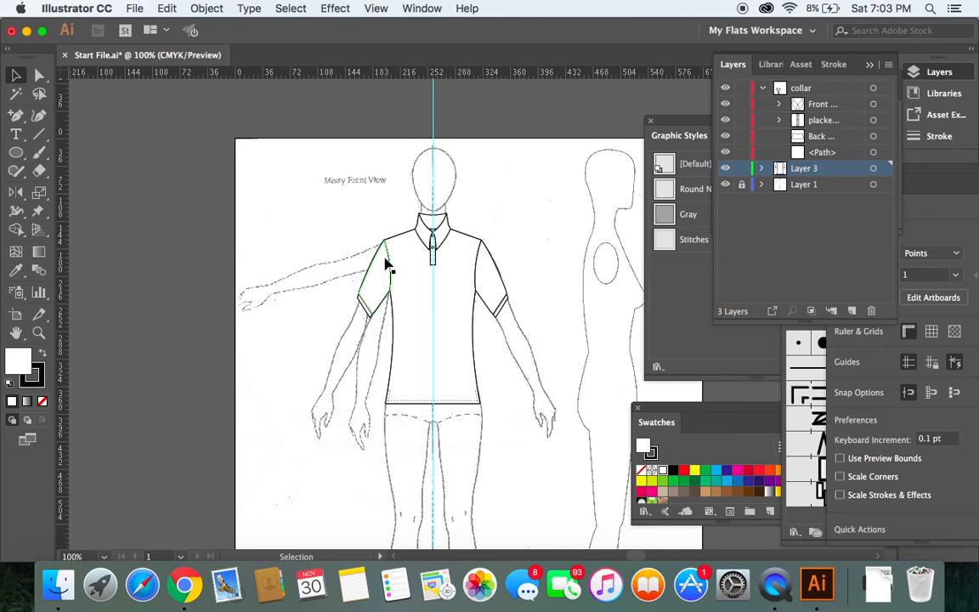
pyautogui.moveTo(311, 186); pyautogui.dragTo(535, 459)
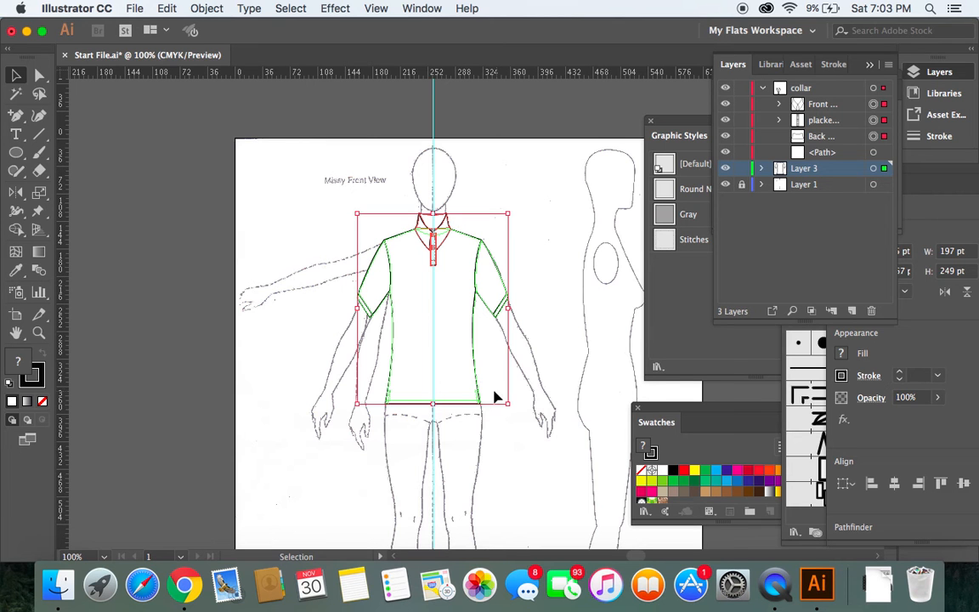
pyautogui.moveTo(481, 389); pyautogui.dragTo(294, 362)
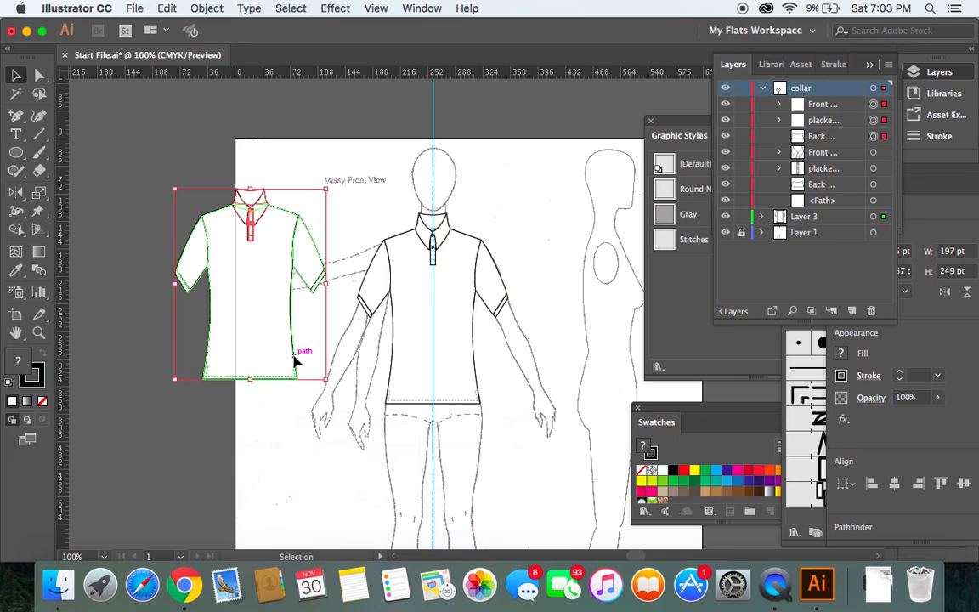
pyautogui.click(560, 243)
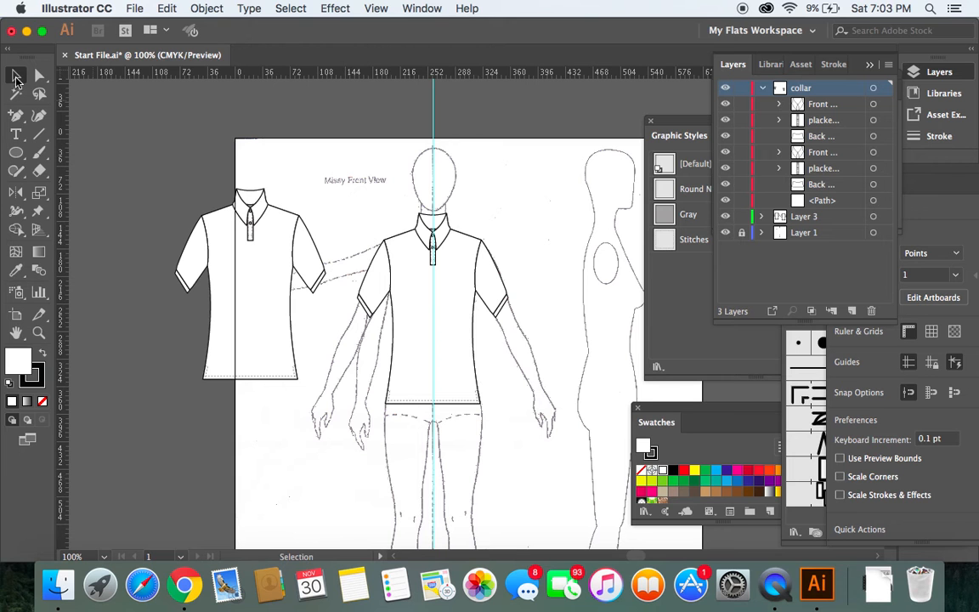
# Try moving the copied shirt by its body piece alone and undo the move.
pyautogui.moveTo(290, 212); pyautogui.dragTo(367, 231)
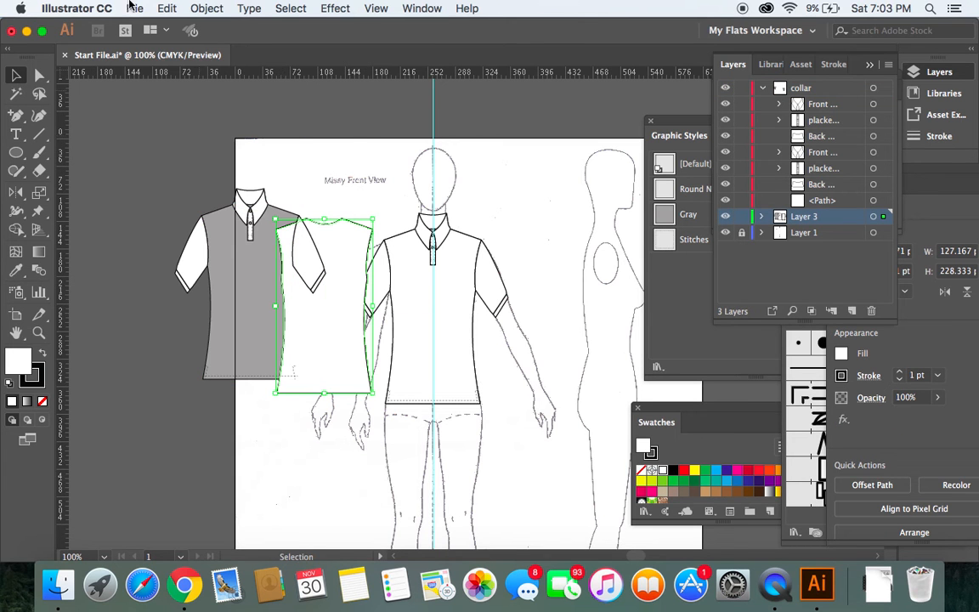
pyautogui.click(167, 9)
pyautogui.click(176, 26)
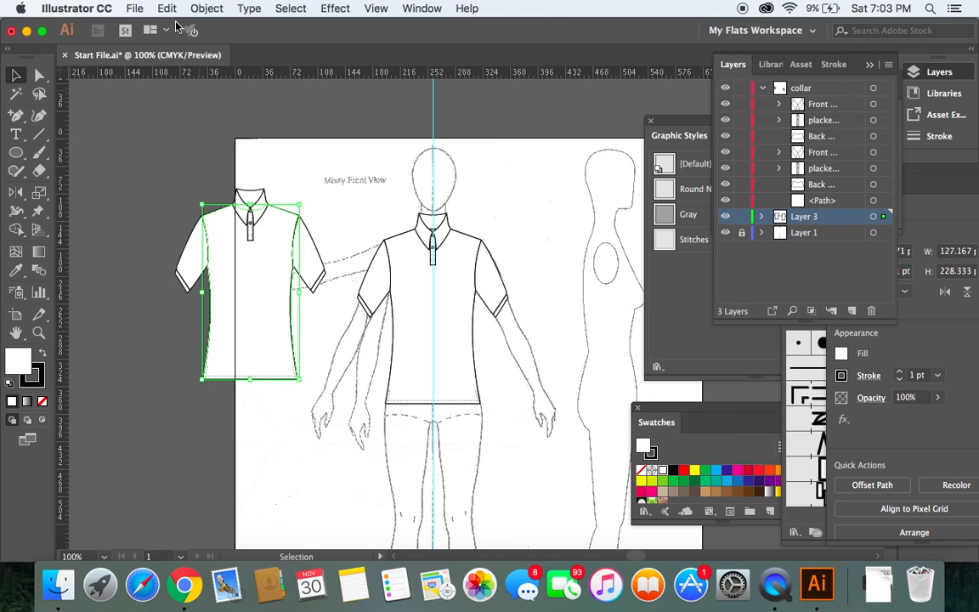
pyautogui.click(129, 115)
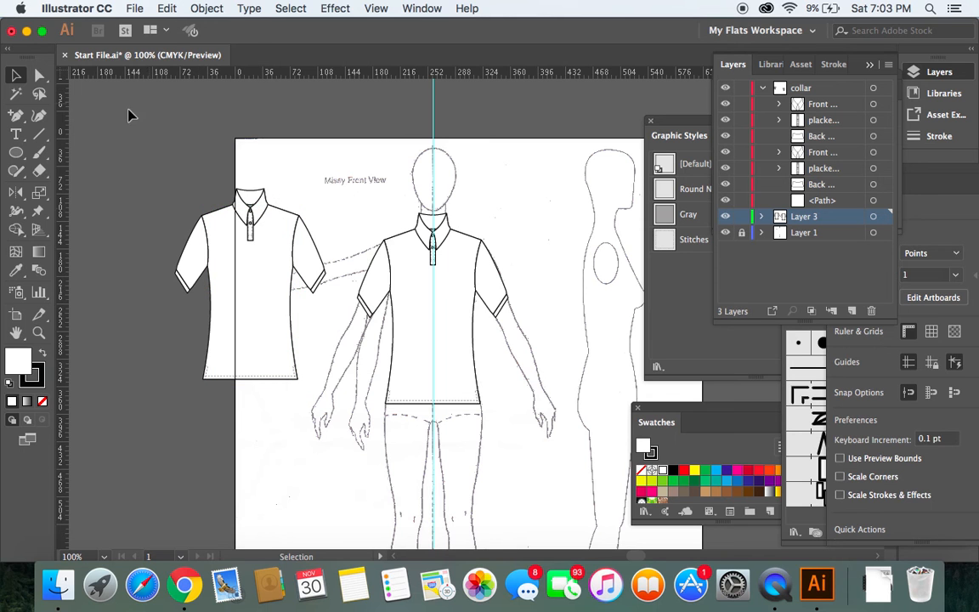
# Group all the pieces of the copied shirt into one object.
pyautogui.moveTo(155, 209); pyautogui.dragTo(329, 406)
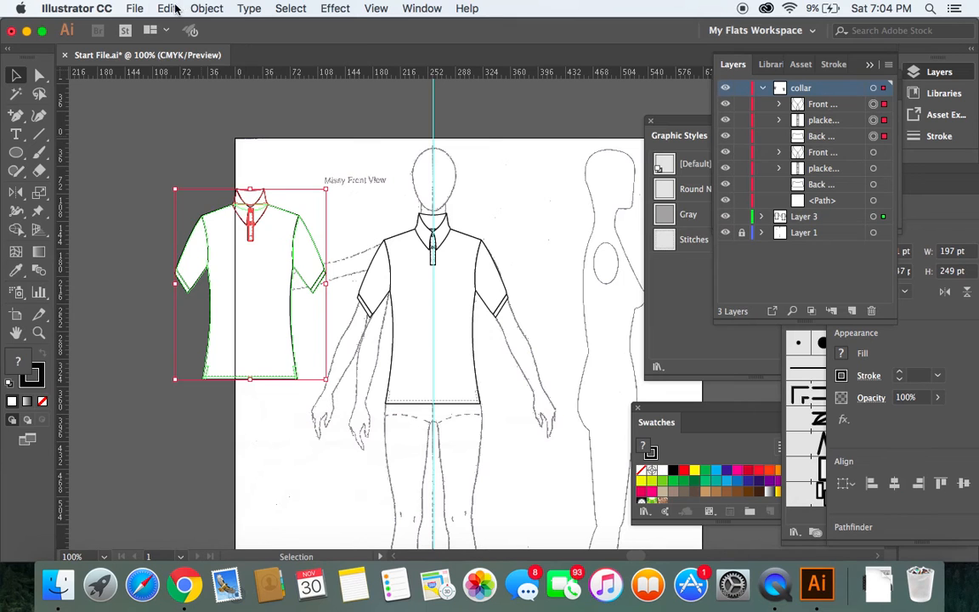
pyautogui.click(170, 9)
pyautogui.moveTo(207, 8)
pyautogui.click(212, 70)
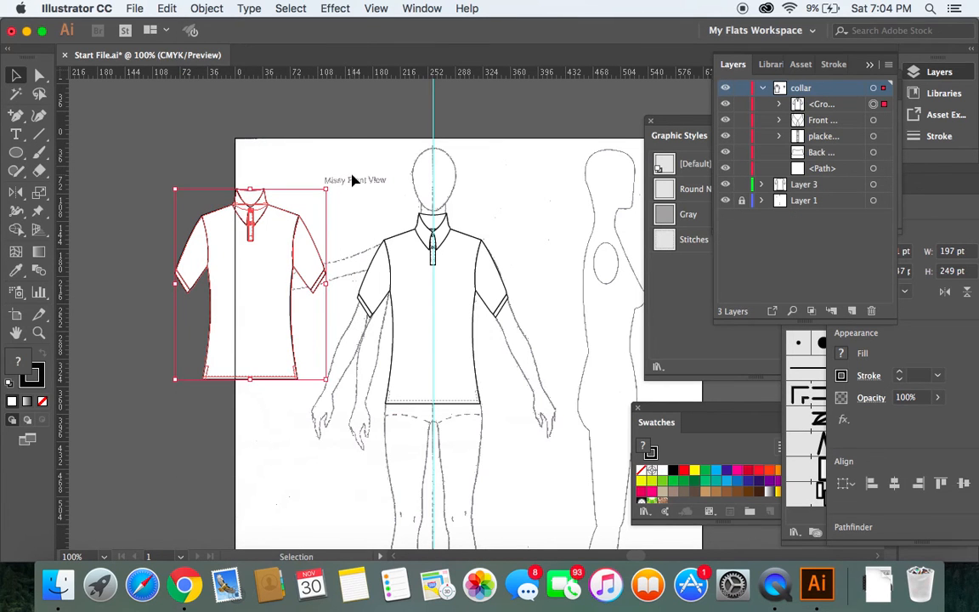
pyautogui.click(354, 180)
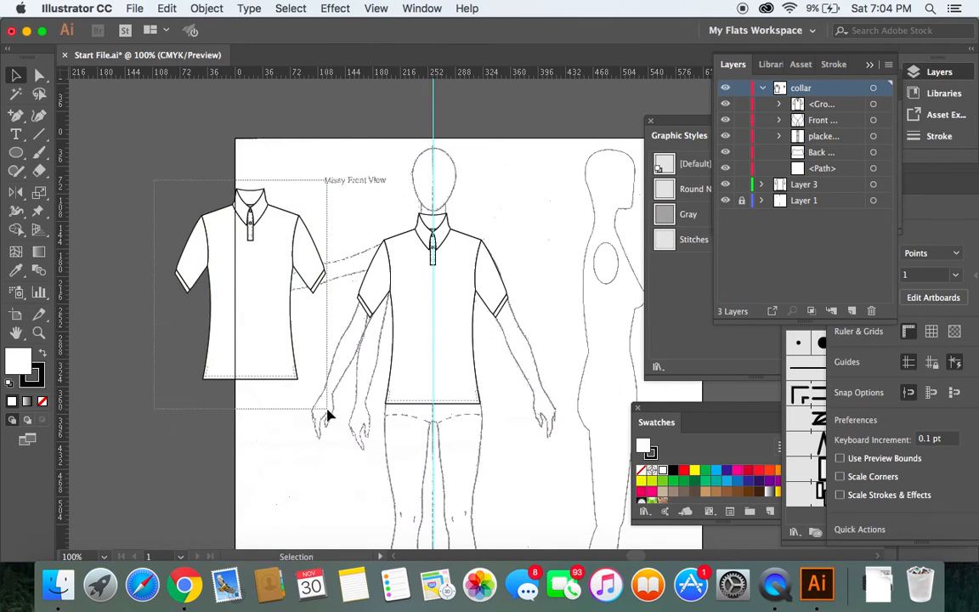
# Move the grouped shirt copy fully onto the artboard, overlapping the original shirt's left sleeve.
pyautogui.click(291, 242)
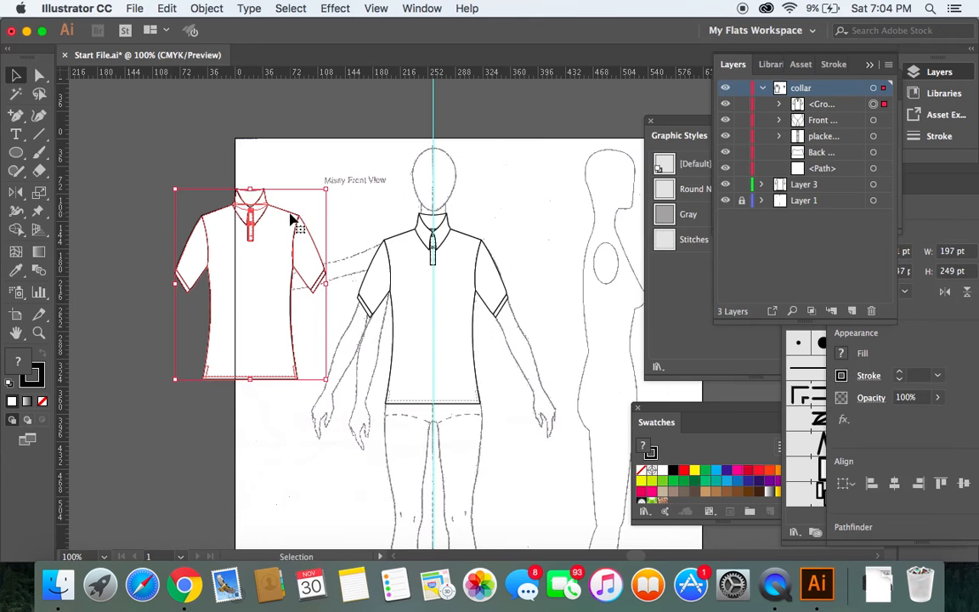
pyautogui.moveTo(291, 219); pyautogui.dragTo(318, 183)
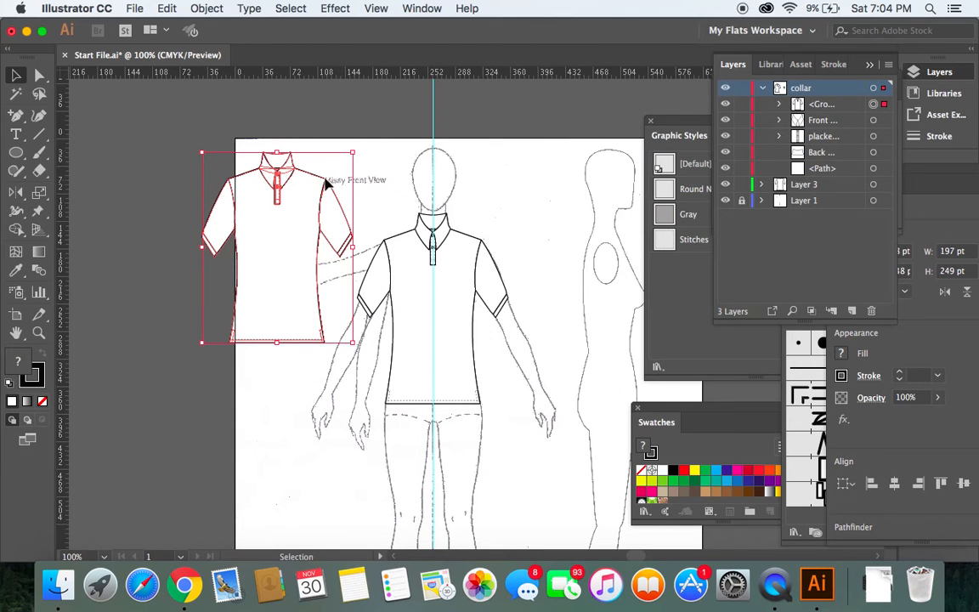
pyautogui.moveTo(319, 180); pyautogui.dragTo(394, 236)
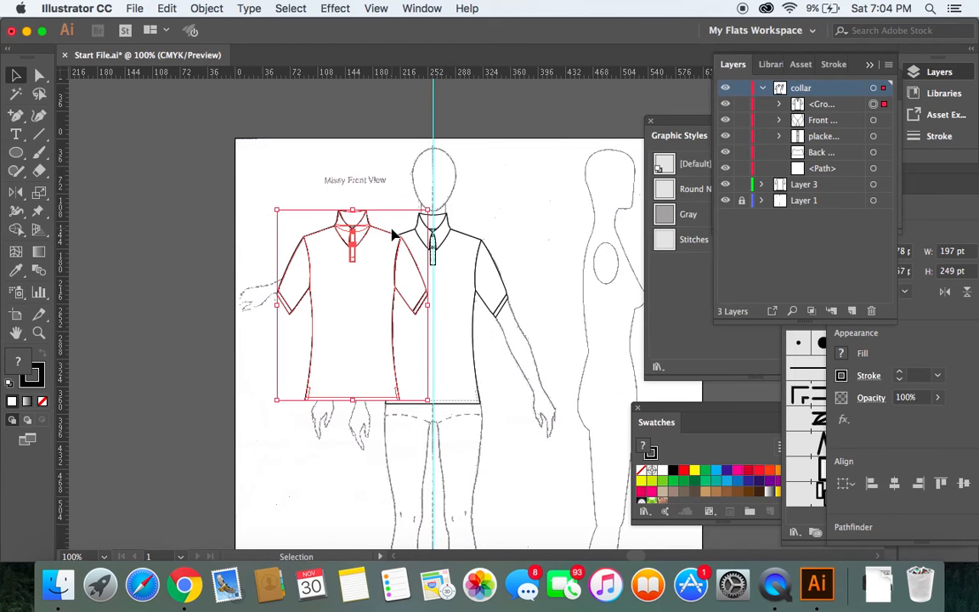
pyautogui.moveTo(383, 239); pyautogui.dragTo(376, 208)
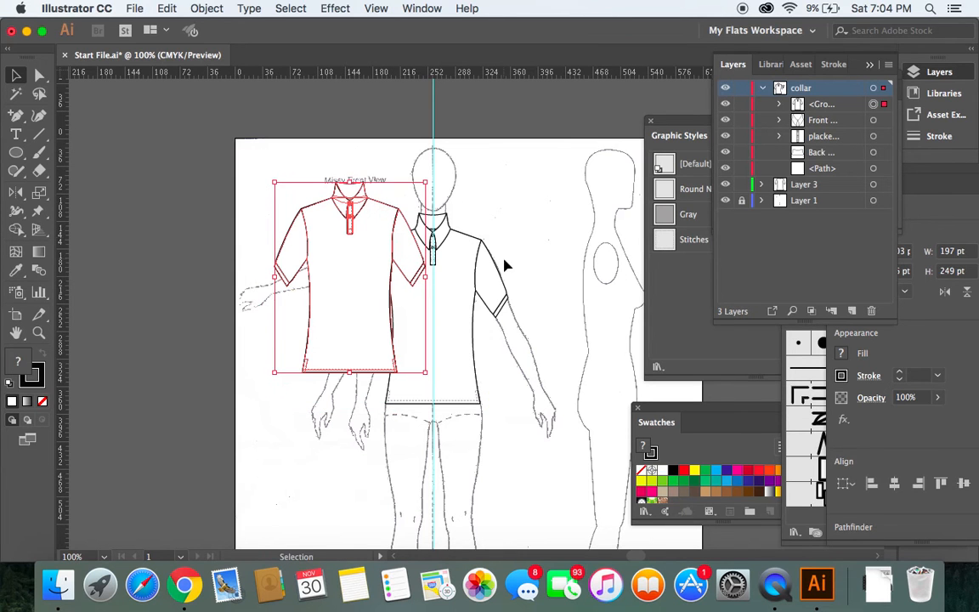
# Move the grouped shirt copy left, clear of the original shirt and partly off the artboard.
pyautogui.moveTo(392, 210); pyautogui.dragTo(302, 193)
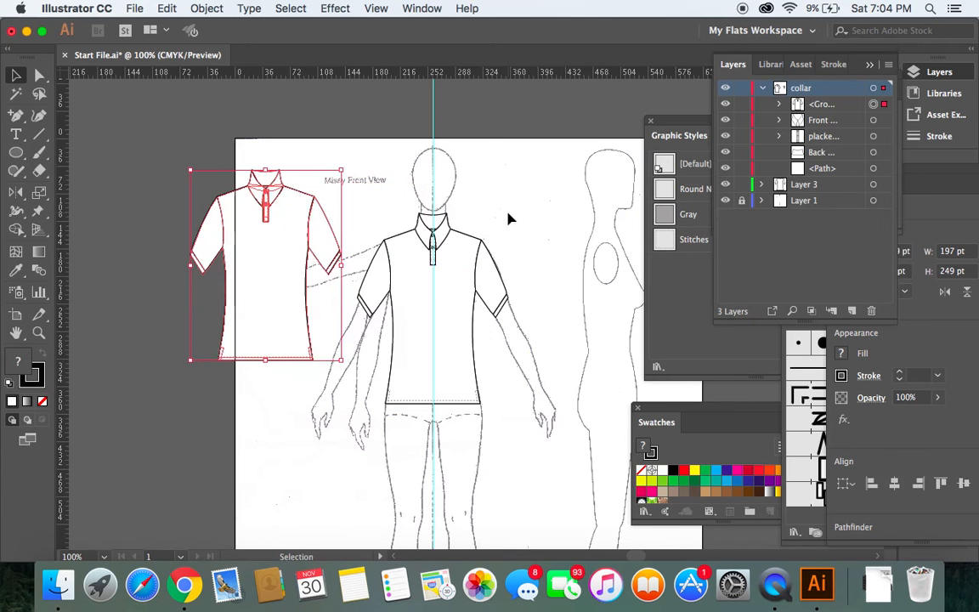
pyautogui.click(503, 225)
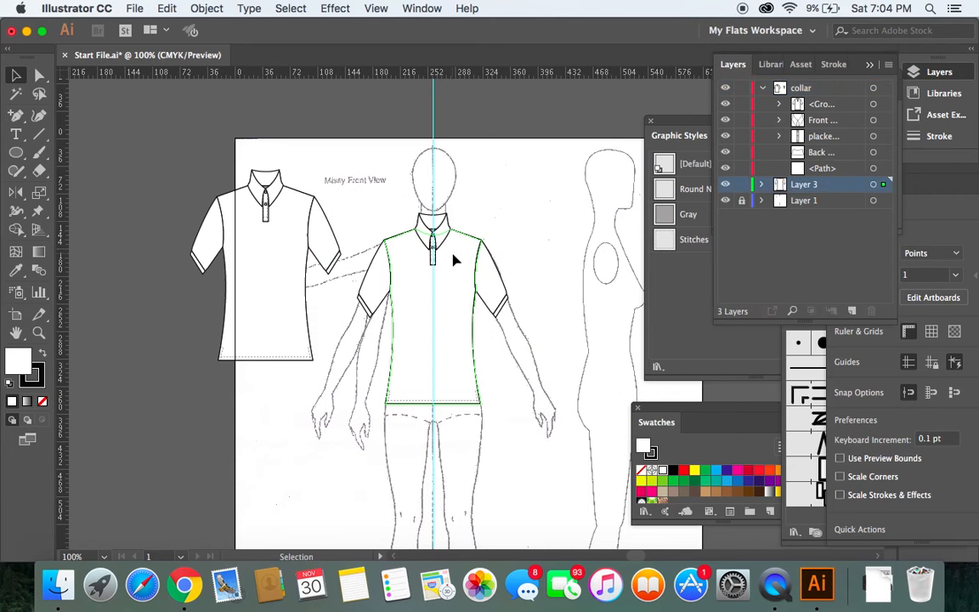
pyautogui.doubleClick(454, 258)
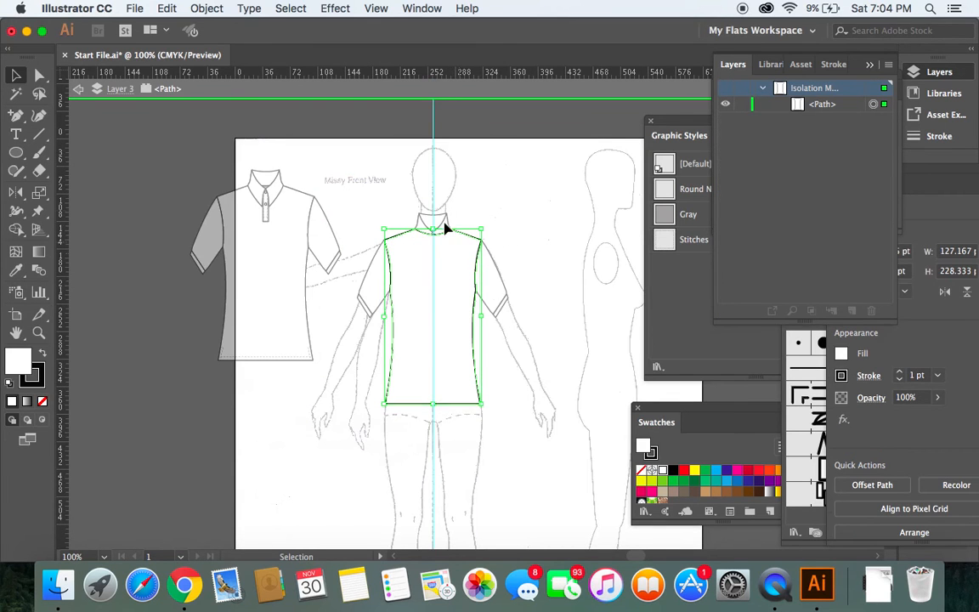
pyautogui.click(495, 218)
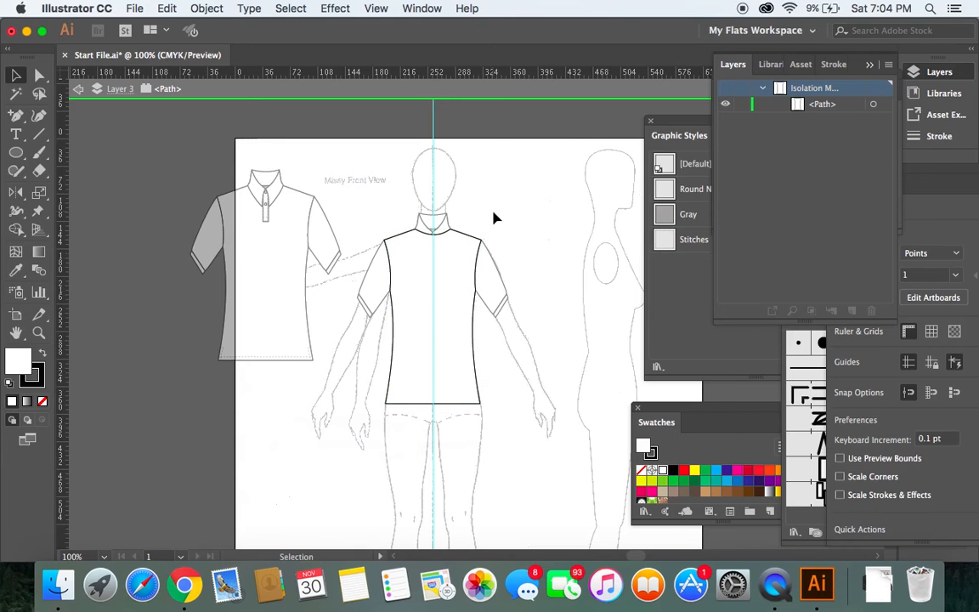
pyautogui.doubleClick(442, 229)
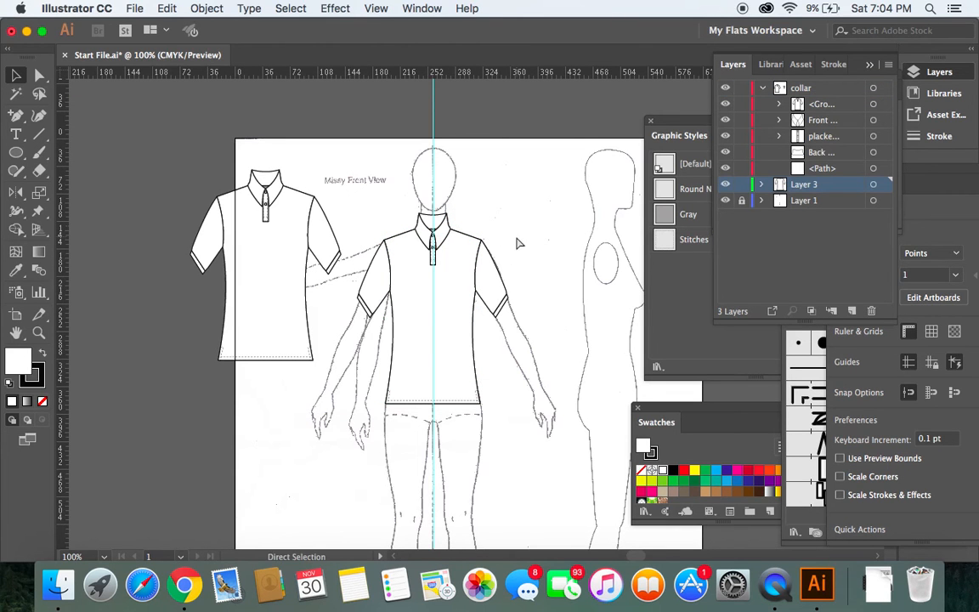
# Delete the placket and the front collar group from the original shirt on the figure.
pyautogui.press('super+equal')
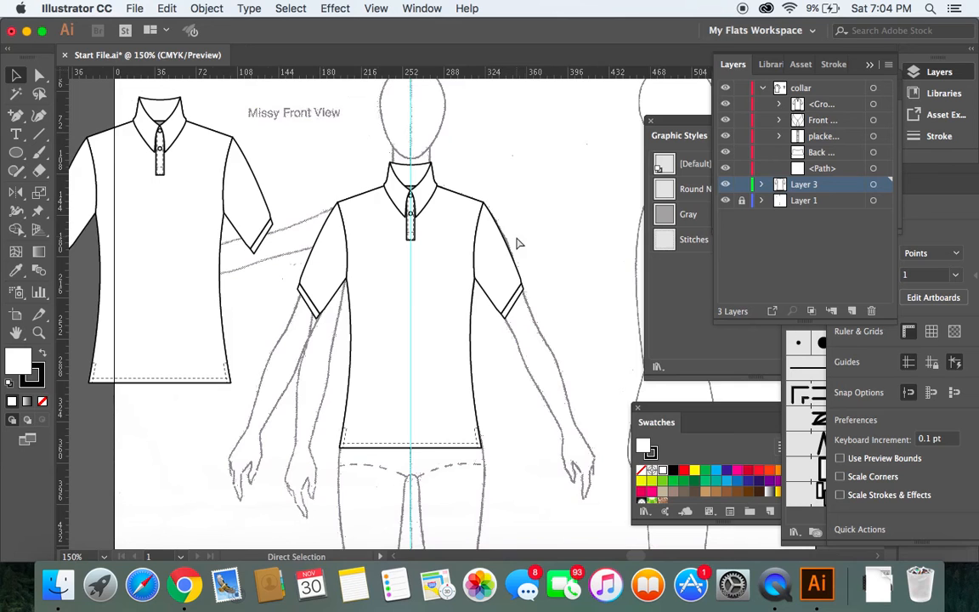
pyautogui.press('super+equal')
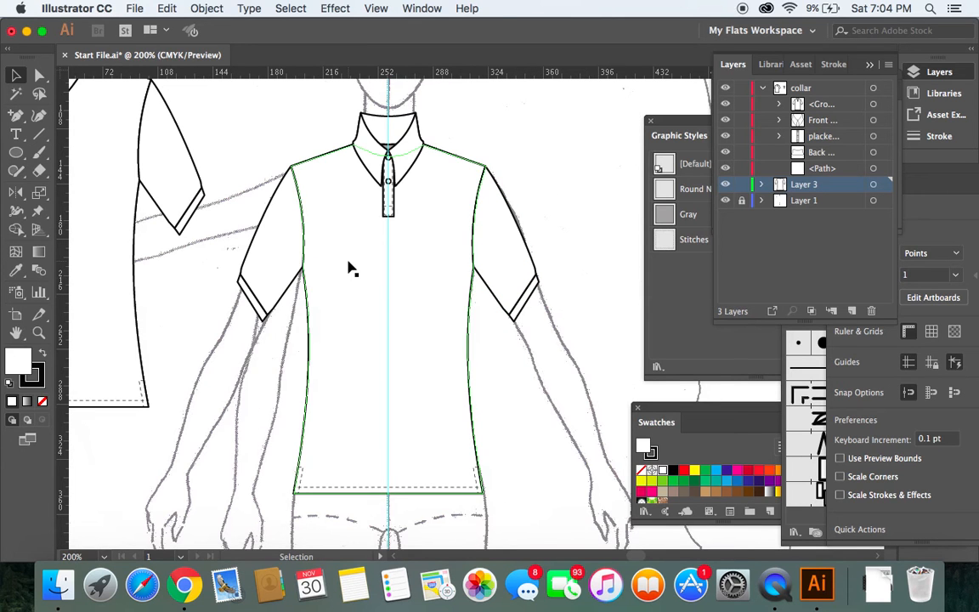
pyautogui.click(386, 211)
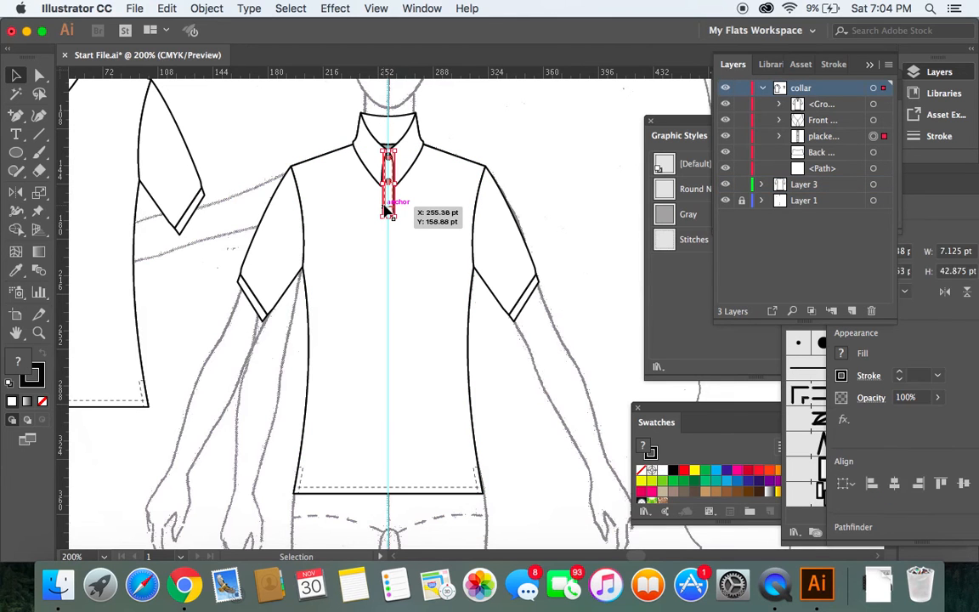
pyautogui.press('Delete')
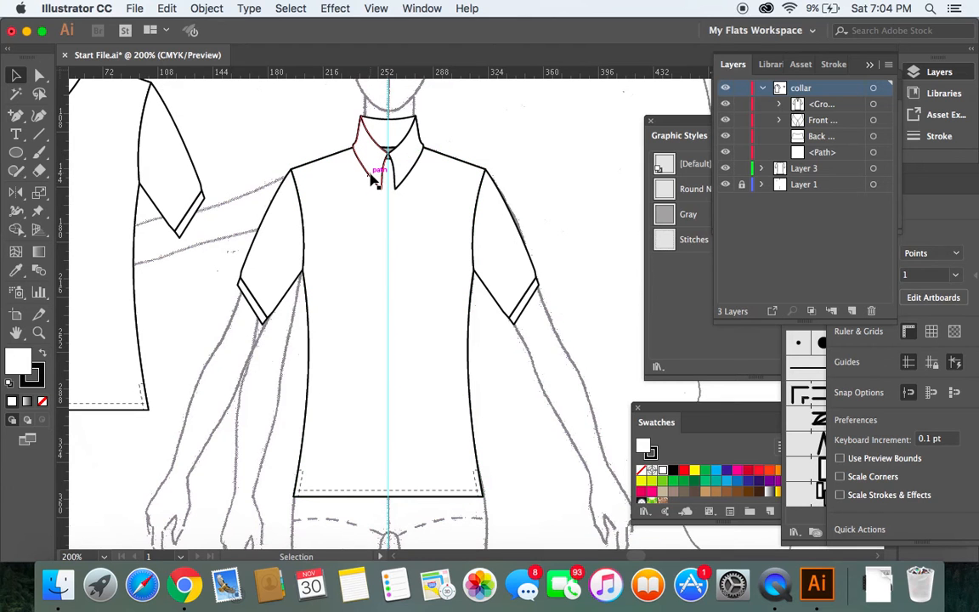
pyautogui.click(372, 178)
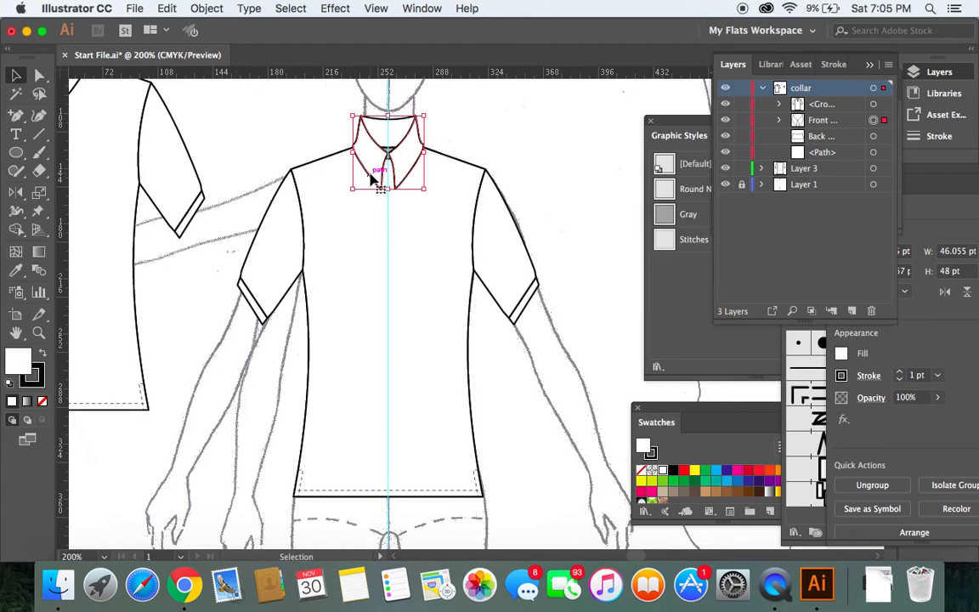
pyautogui.press('Delete')
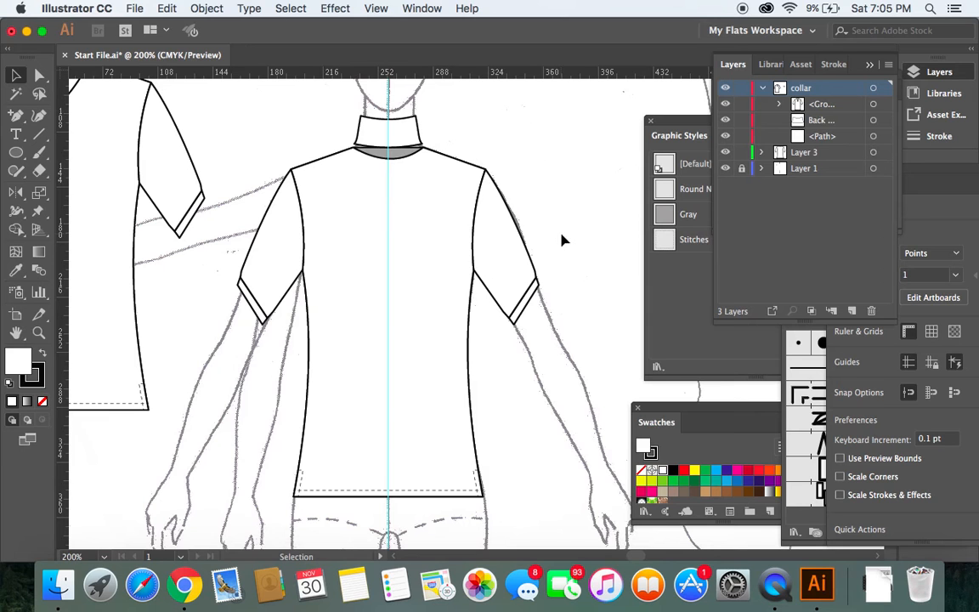
# Try raising the curved front neckline of the shirt body to the base of the back collar with Direct Selection.
pyautogui.scroll(2, 516, 201)
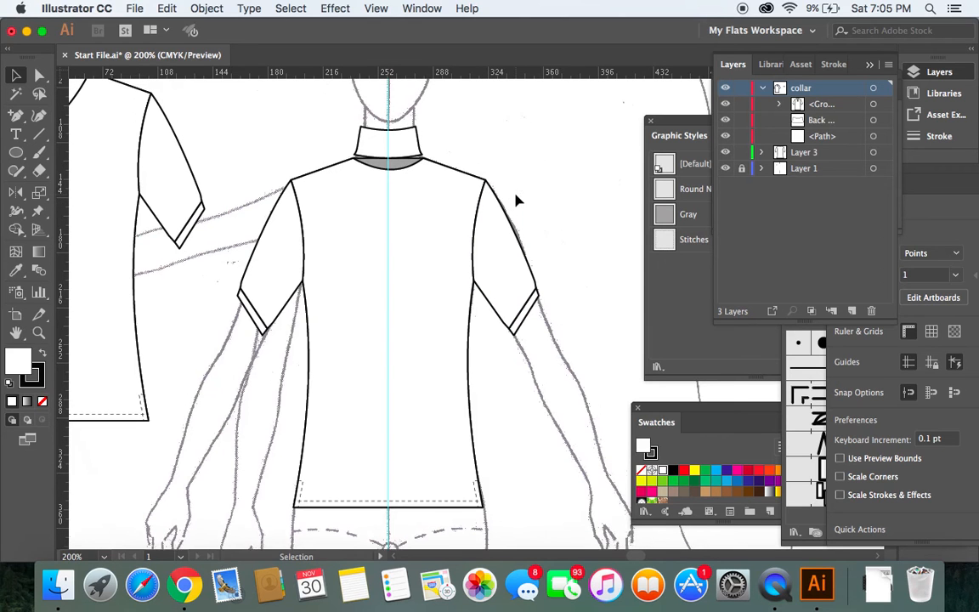
pyautogui.scroll(2, 516, 201)
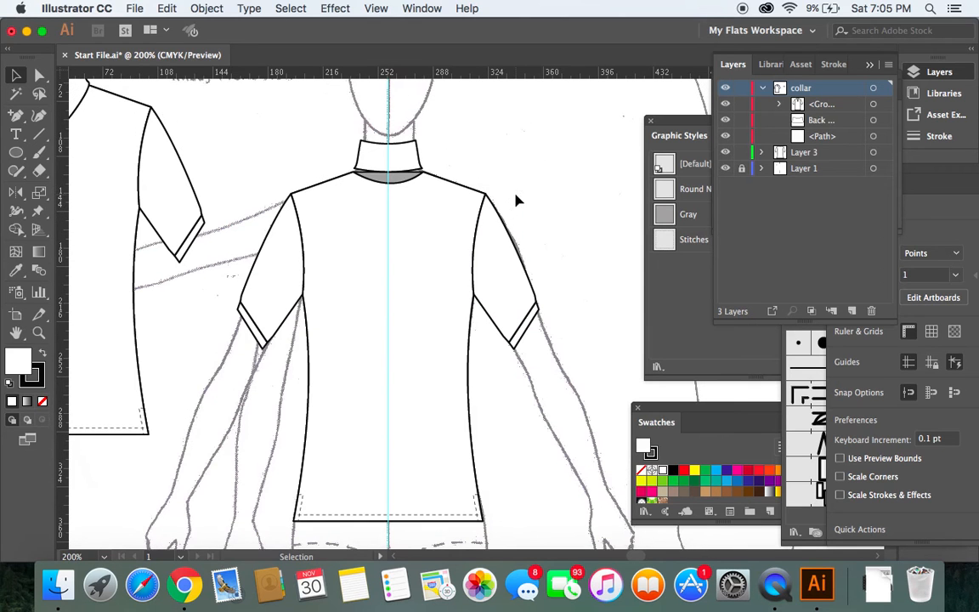
pyautogui.click(39, 77)
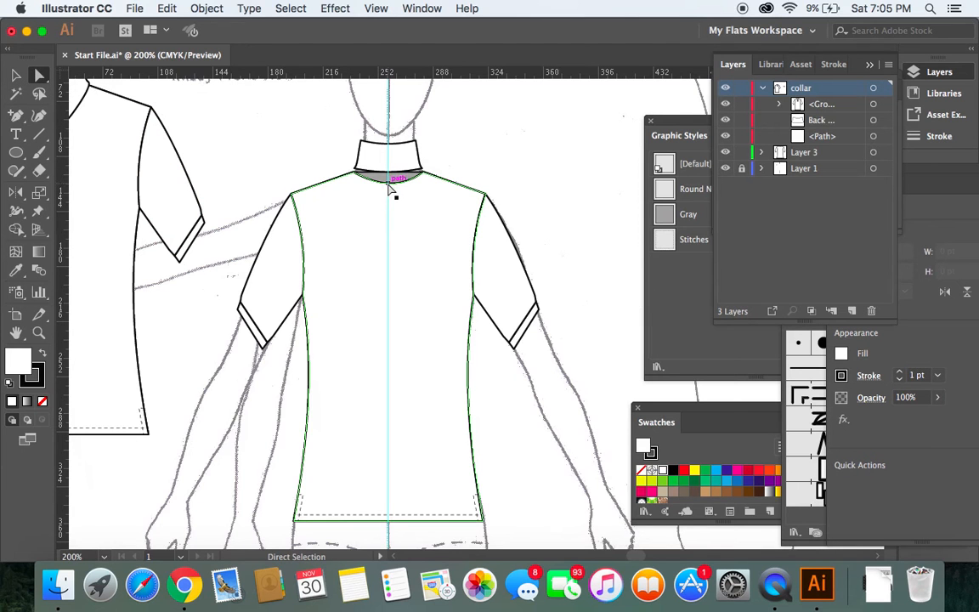
pyautogui.click(390, 188)
pyautogui.moveTo(390, 174); pyautogui.dragTo(389, 175)
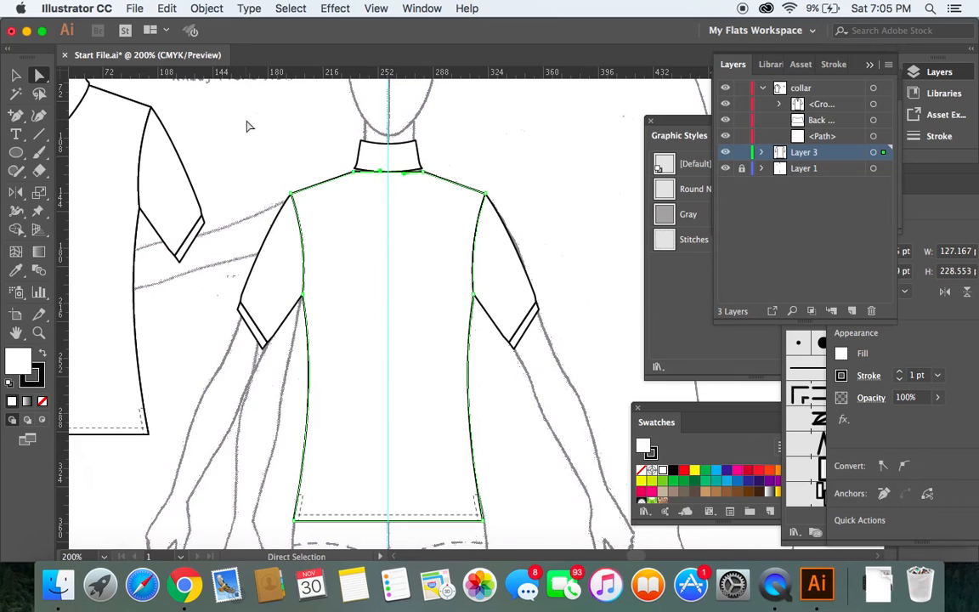
pyautogui.click(16, 77)
pyautogui.click(255, 130)
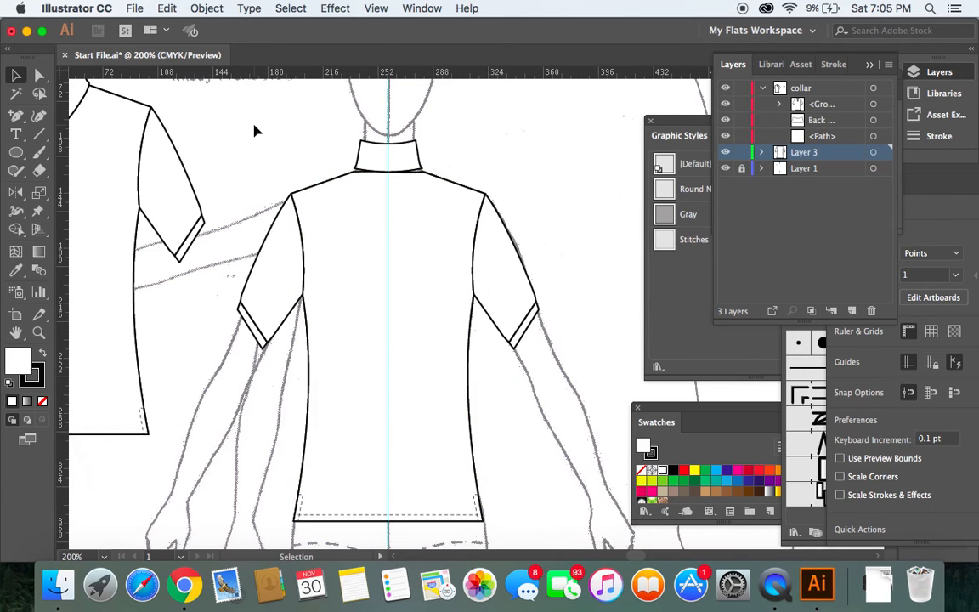
# Select the back collar for reshaping and undo the recent collar and neckline moves until the body's curved front neckline is restored.
pyautogui.click(38, 76)
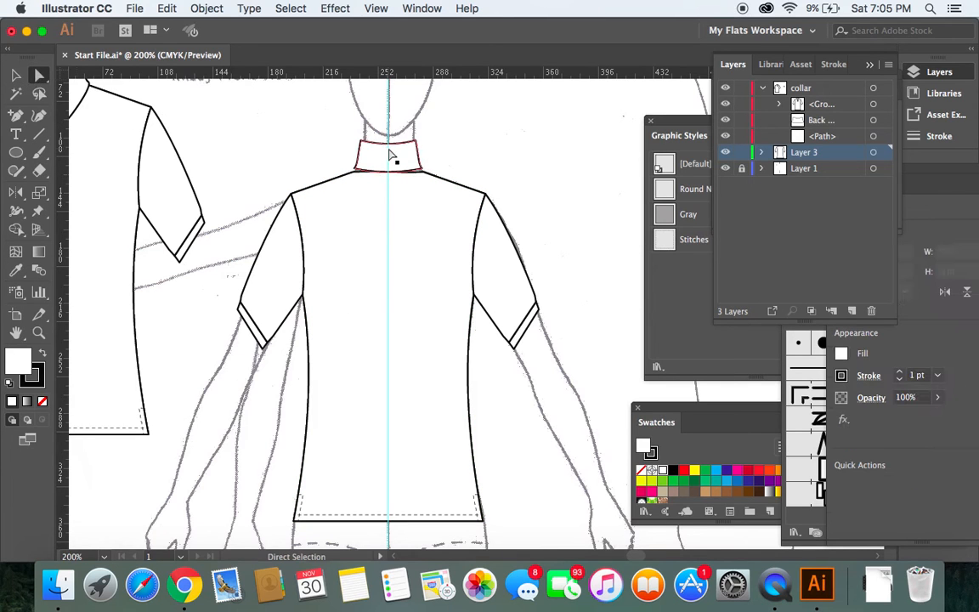
pyautogui.click(390, 148)
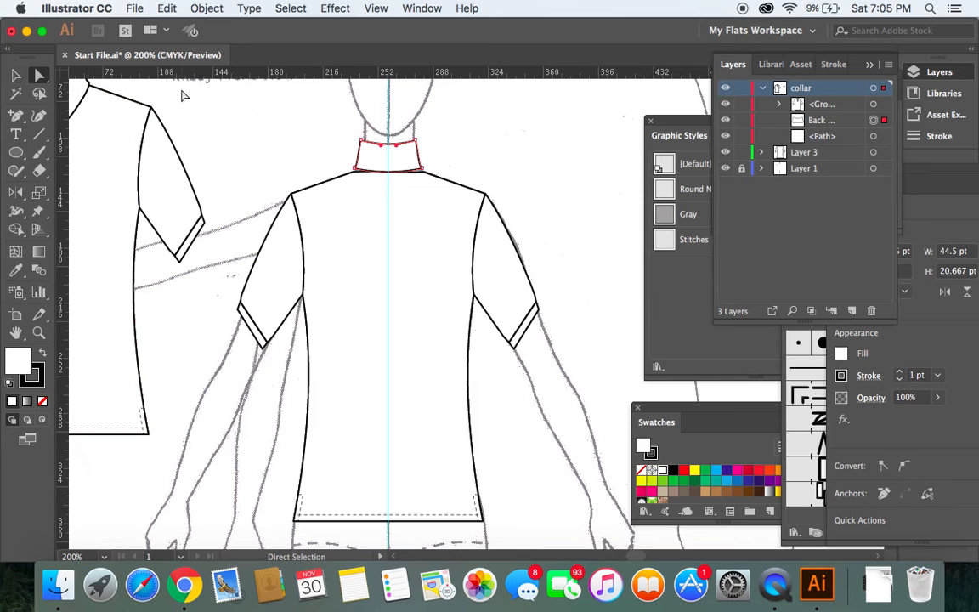
pyautogui.click(169, 8)
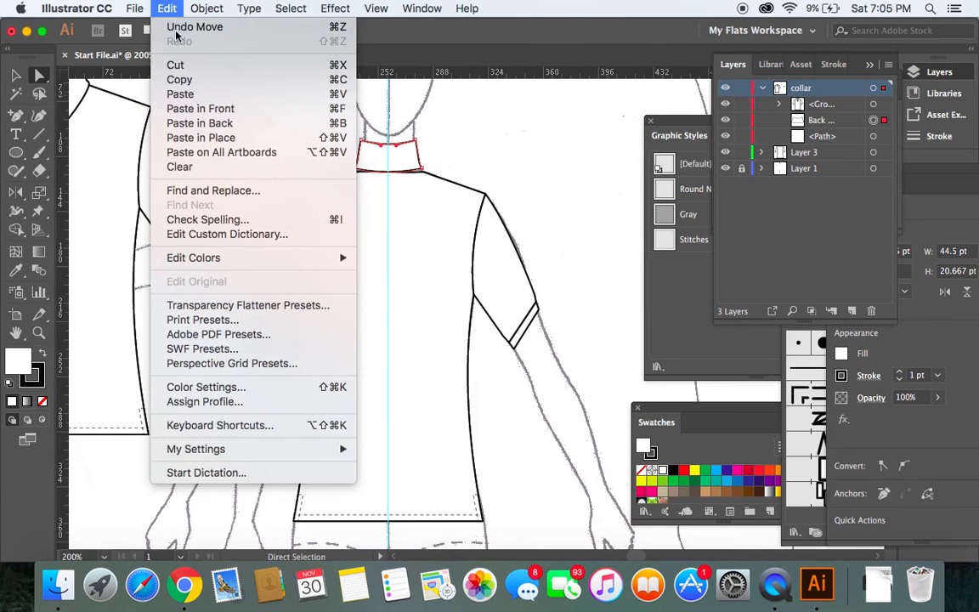
pyautogui.click(176, 32)
pyautogui.click(166, 9)
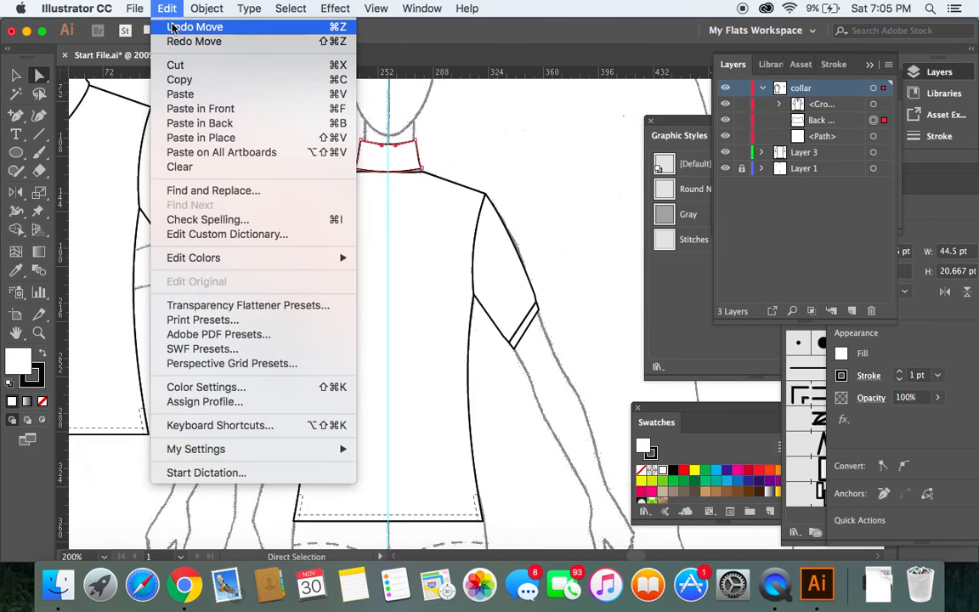
pyautogui.click(171, 27)
pyautogui.click(169, 10)
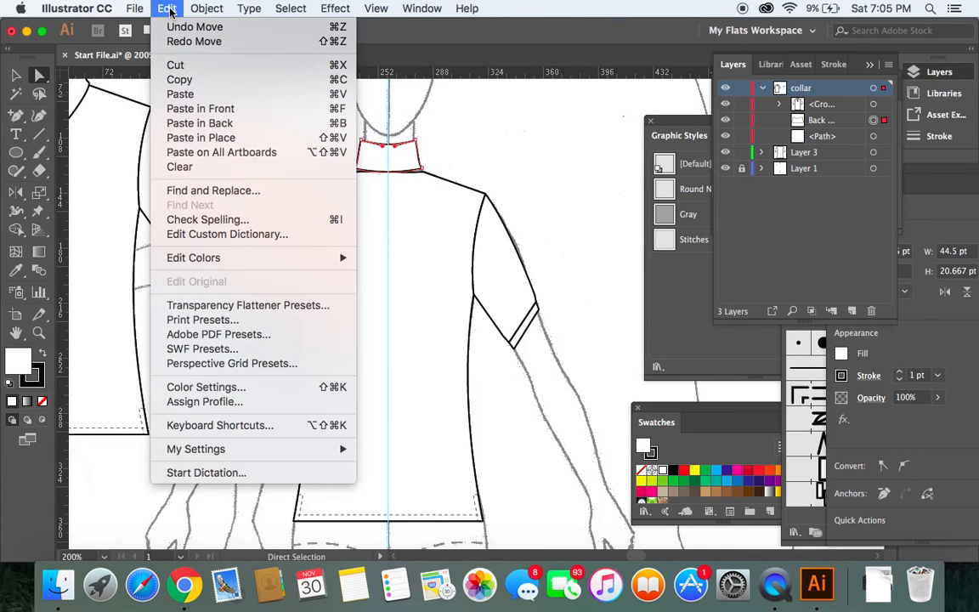
pyautogui.click(171, 27)
pyautogui.click(169, 9)
pyautogui.click(170, 27)
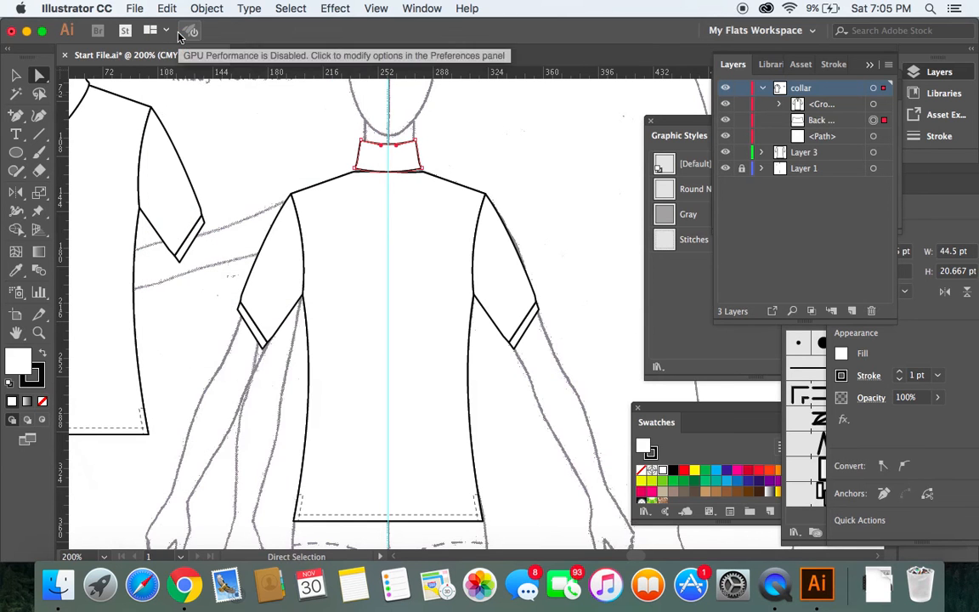
pyautogui.click(167, 9)
pyautogui.click(173, 27)
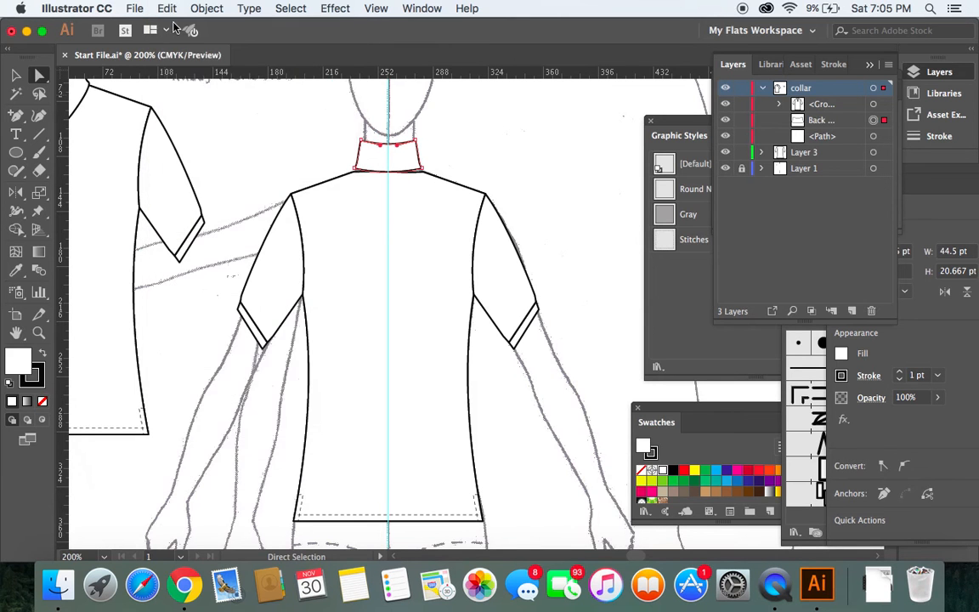
pyautogui.click(166, 8)
pyautogui.click(172, 24)
pyautogui.click(166, 8)
pyautogui.click(174, 27)
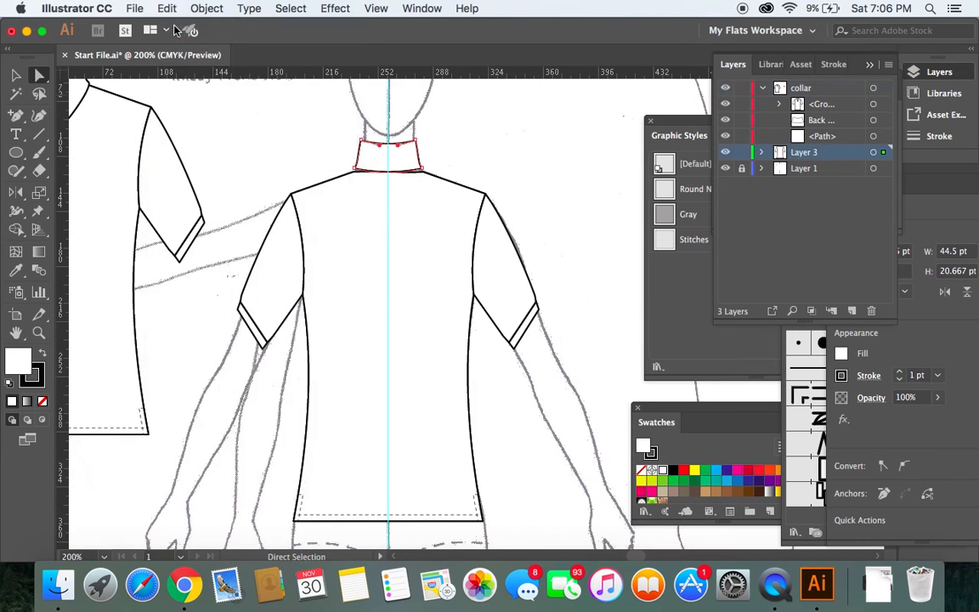
pyautogui.click(273, 134)
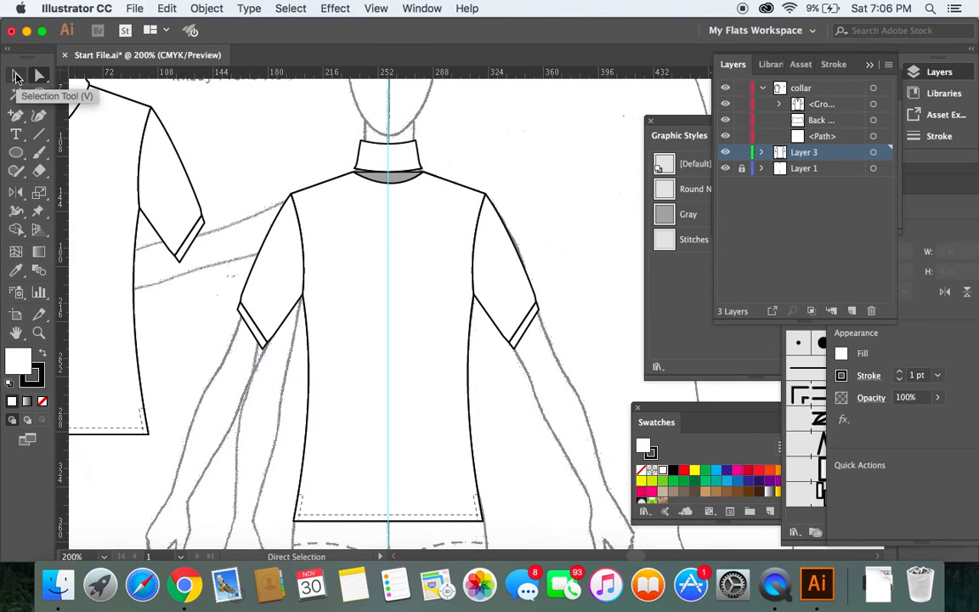
# Reshape the shirt body's front neckline curve with the Anchor Point tool into a nearly straight back neckline at the collar base.
pyautogui.click(16, 76)
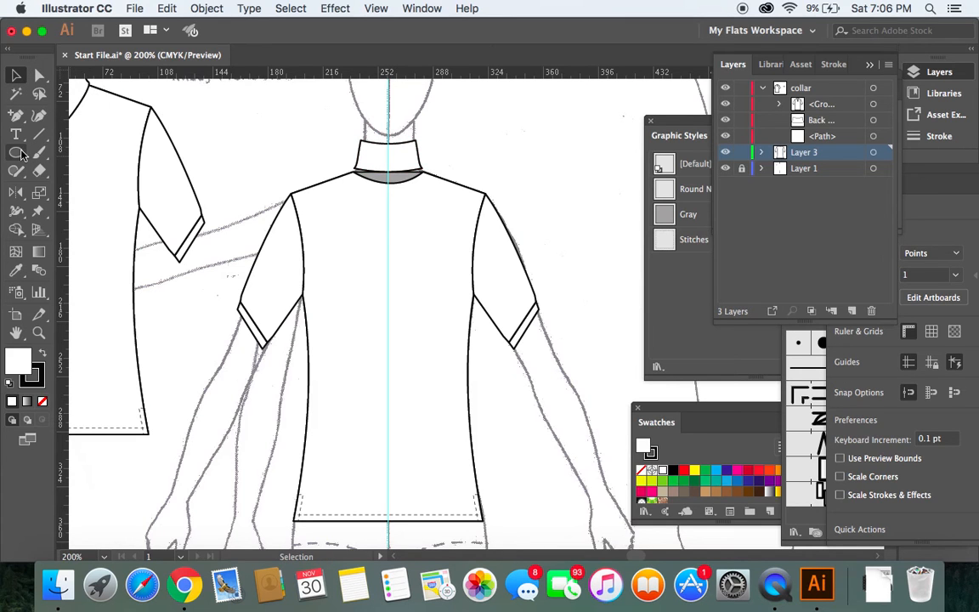
pyautogui.click(40, 77)
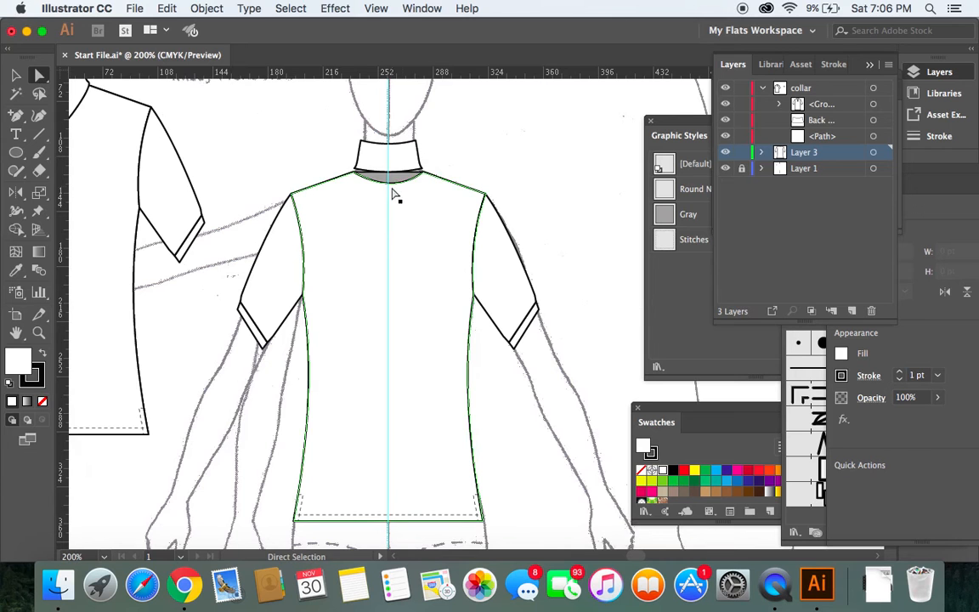
pyautogui.moveTo(15, 118); pyautogui.dragTo(93, 169)
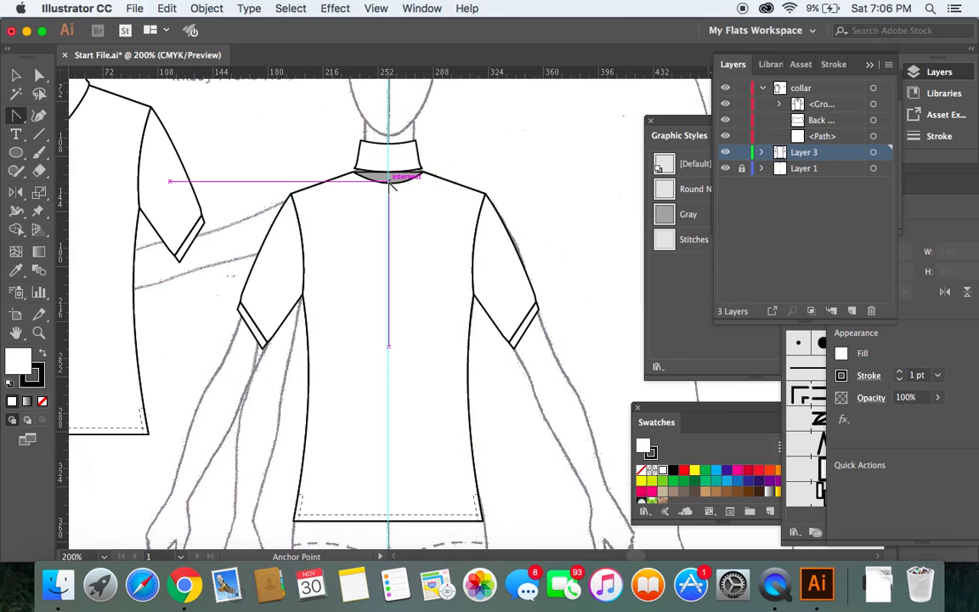
pyautogui.moveTo(390, 190); pyautogui.dragTo(392, 176)
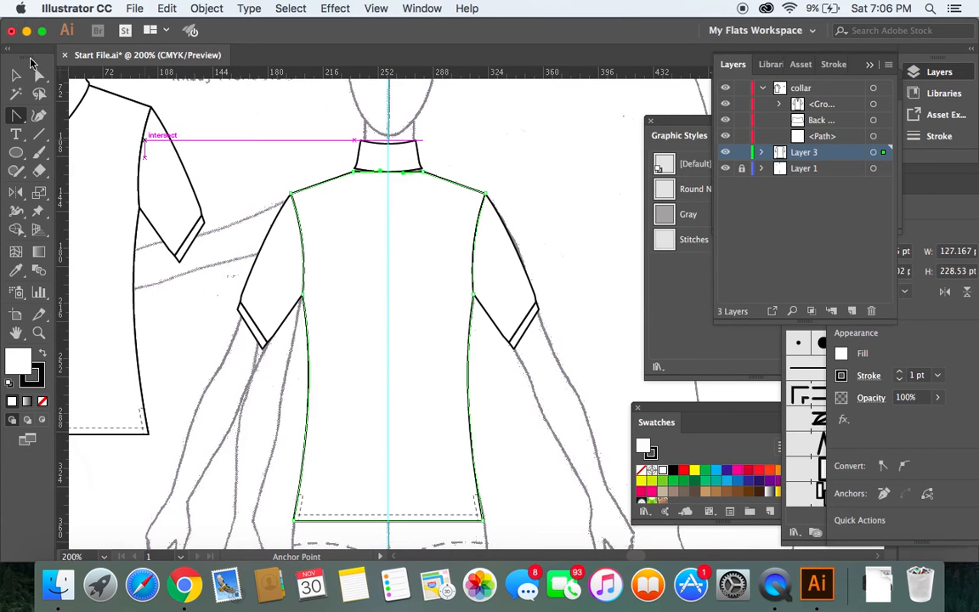
pyautogui.click(15, 76)
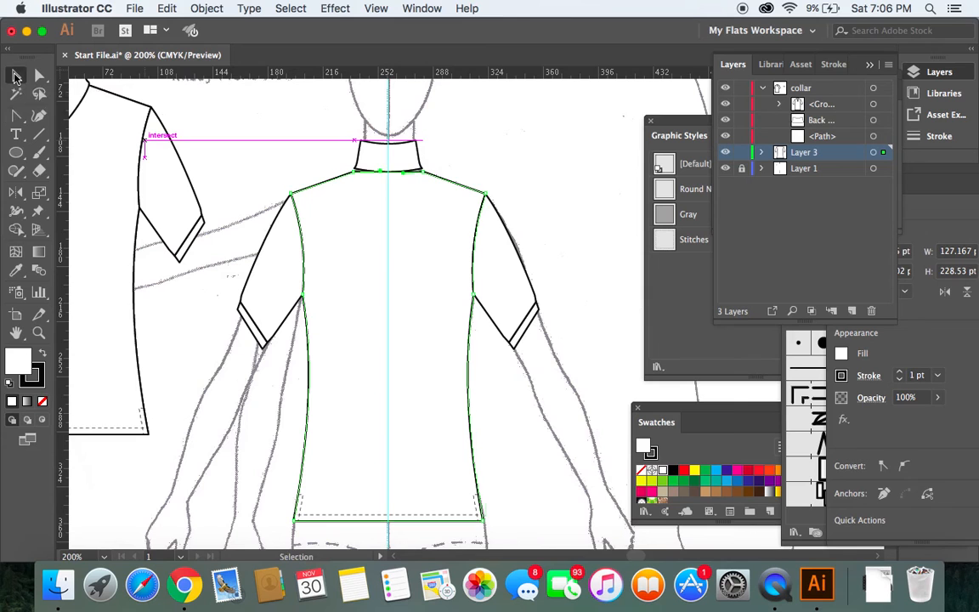
pyautogui.click(236, 138)
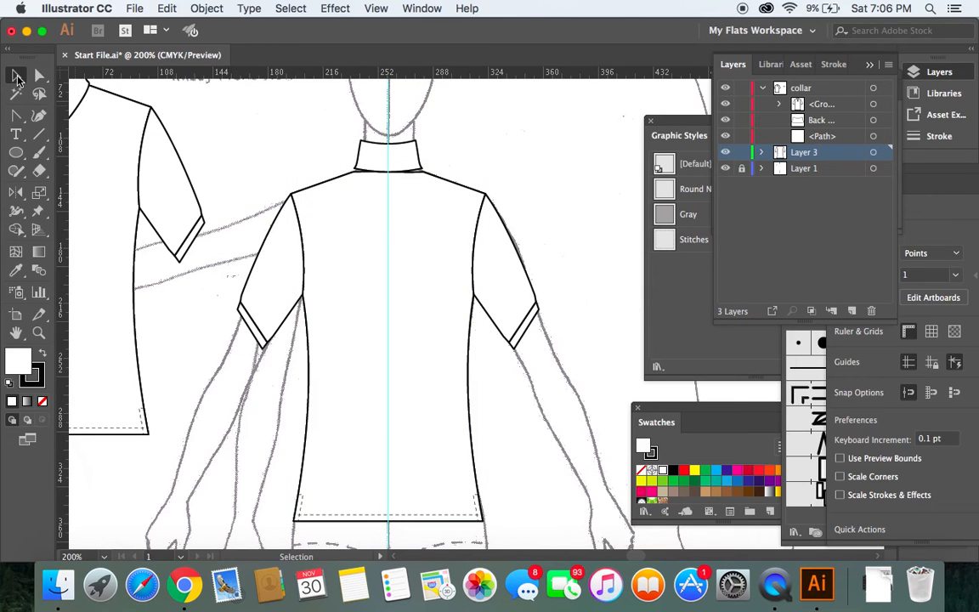
# Examine close up how the back collar meets the raised neckline of the shirt body.
pyautogui.click(392, 148)
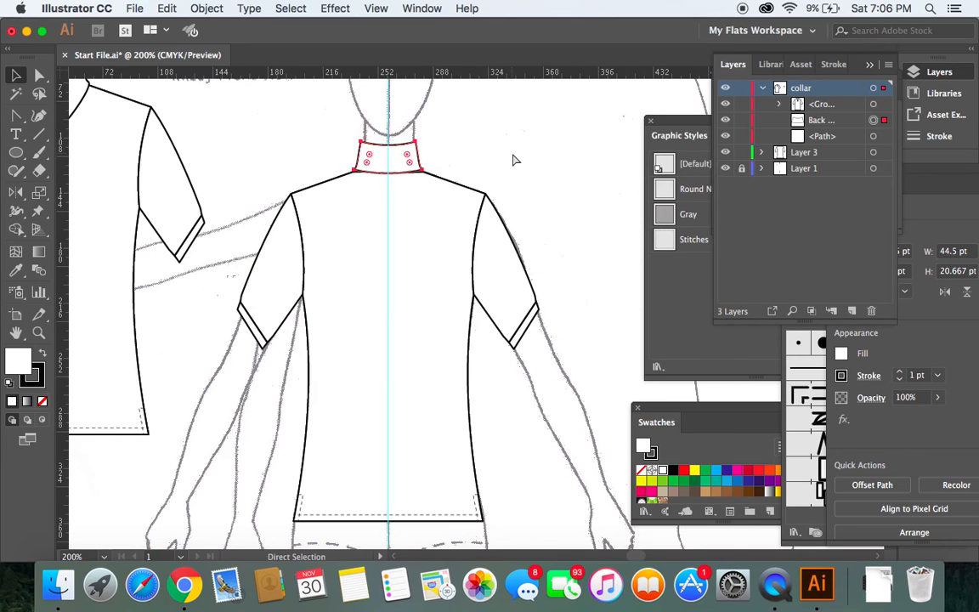
pyautogui.press('super+equal')
pyautogui.press('super+equal')
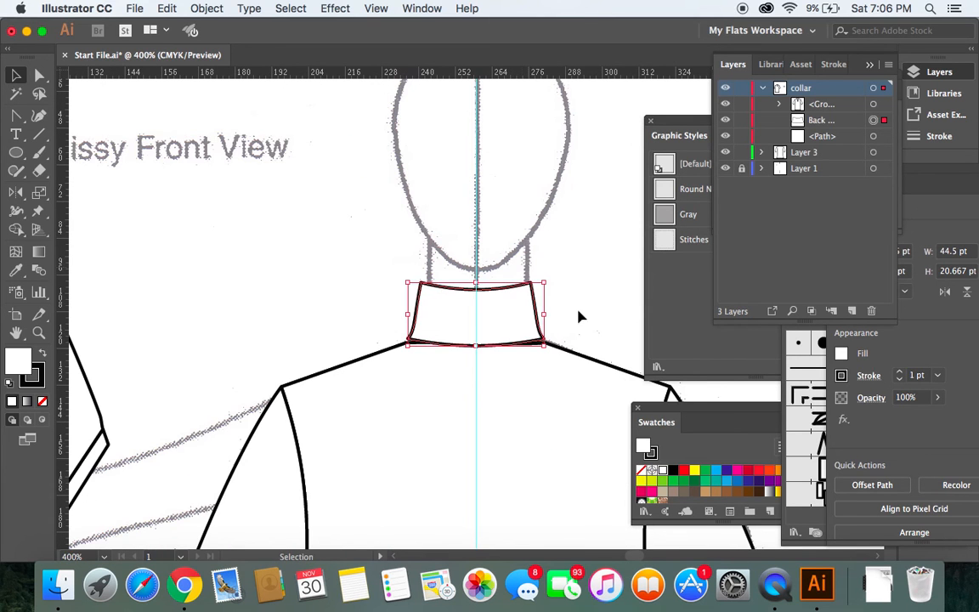
pyautogui.click(573, 356)
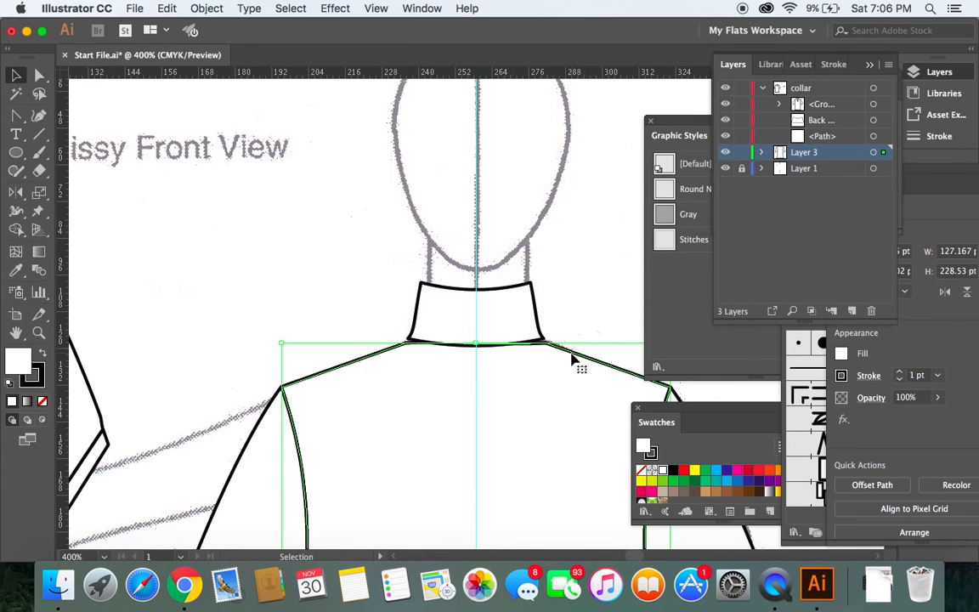
pyautogui.click(561, 296)
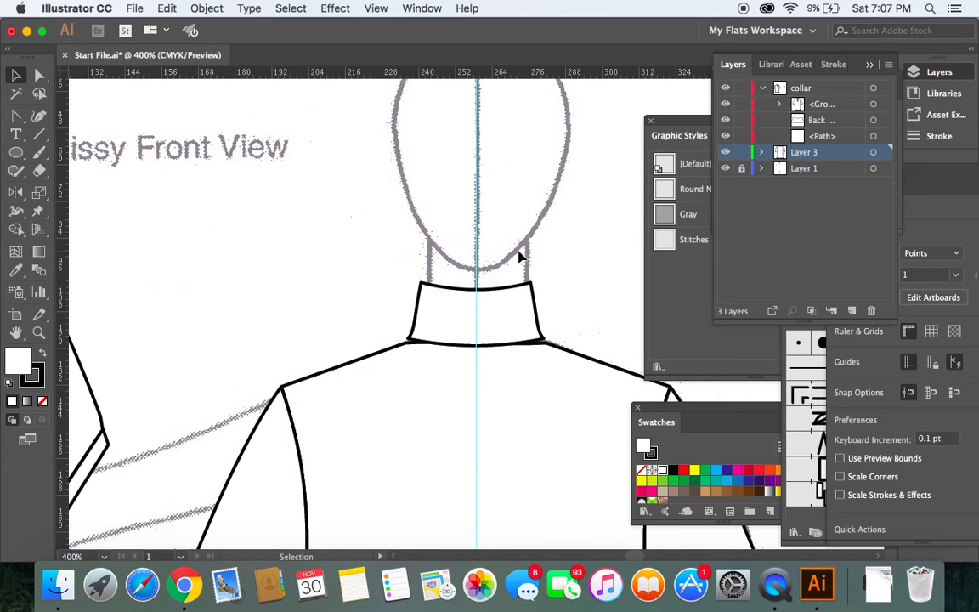
# Nudge the back collar slightly down so its base meets the shirt body's back neckline.
pyautogui.click(480, 288)
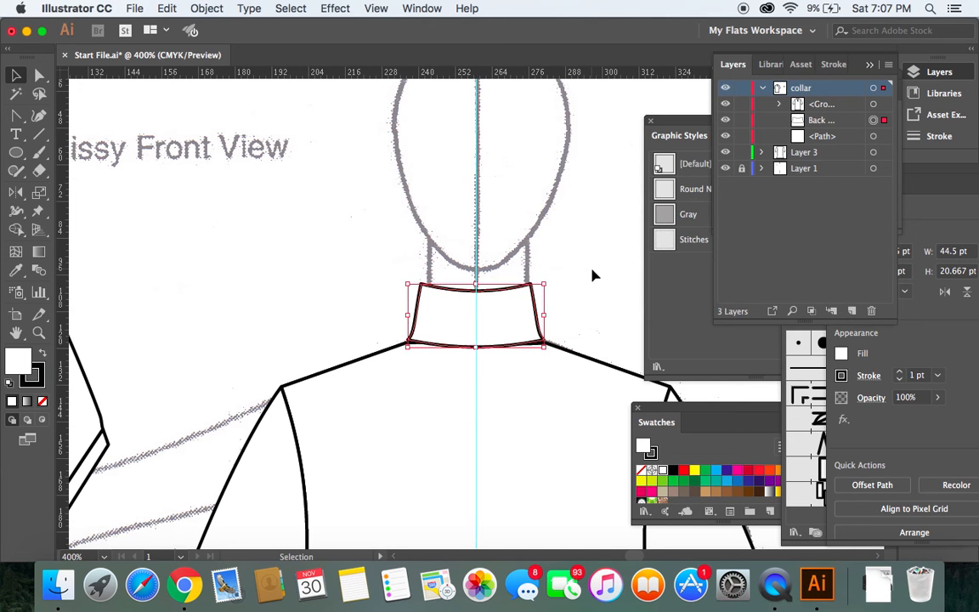
pyautogui.click(178, 260)
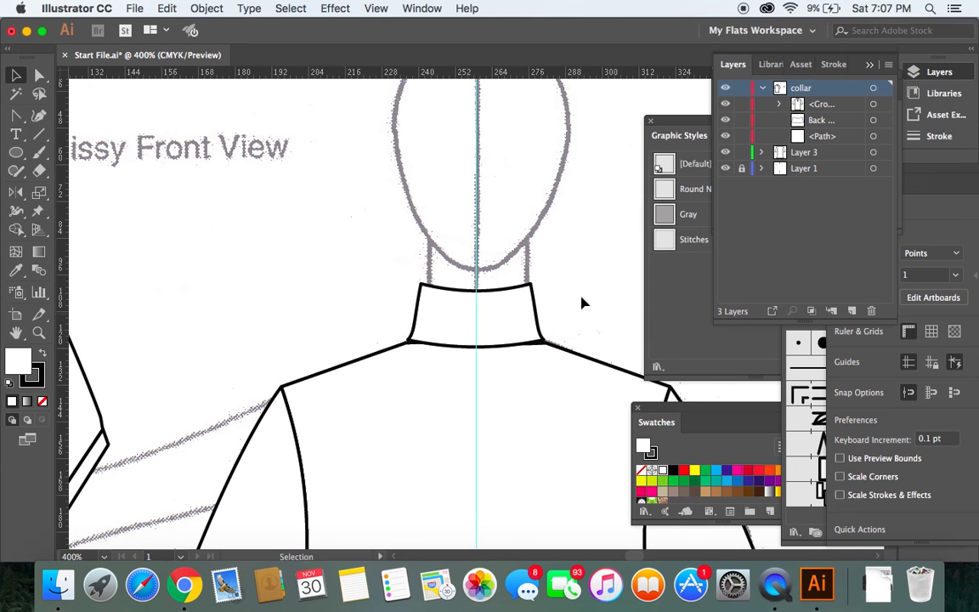
pyautogui.scroll(-2, 593, 265)
pyautogui.scroll(-4, 593, 265)
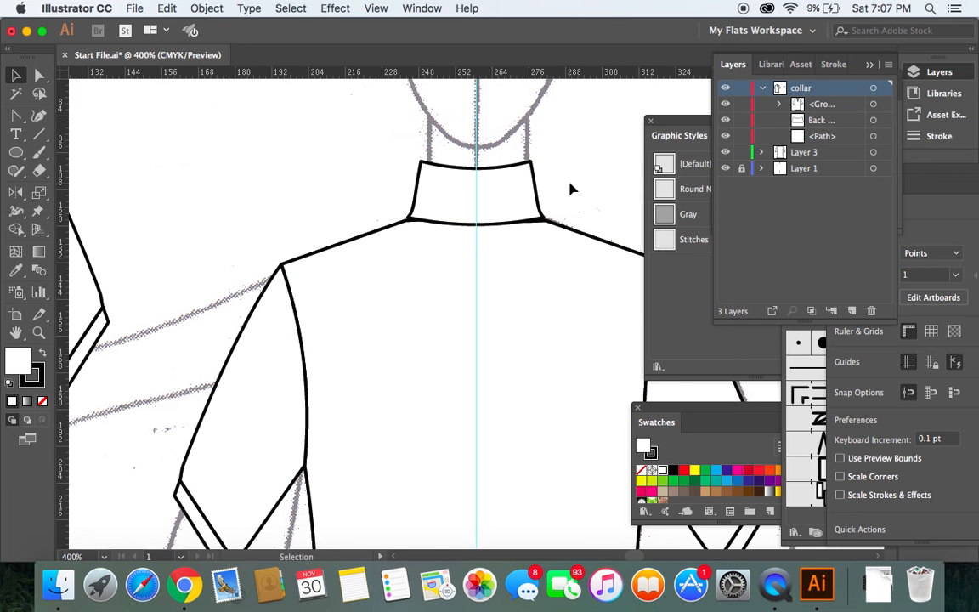
# Group the back collar, body and sleeves on the figure into one back-view flat.
pyautogui.press('super+minus')
pyautogui.press('super+minus')
pyautogui.press('super+minus')
pyautogui.press('super+minus')
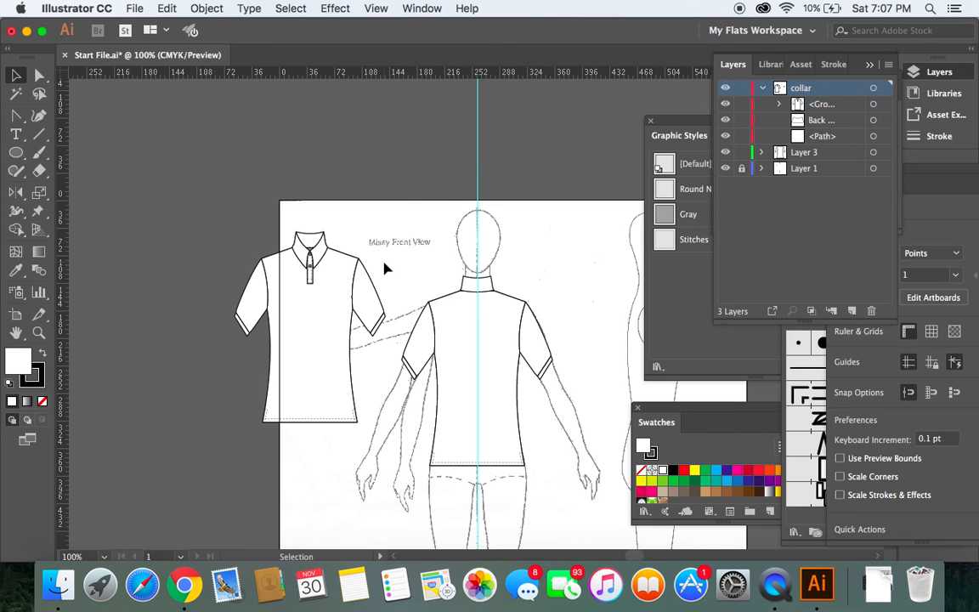
pyautogui.moveTo(384, 262); pyautogui.dragTo(406, 299)
pyautogui.moveTo(410, 263); pyautogui.dragTo(556, 517)
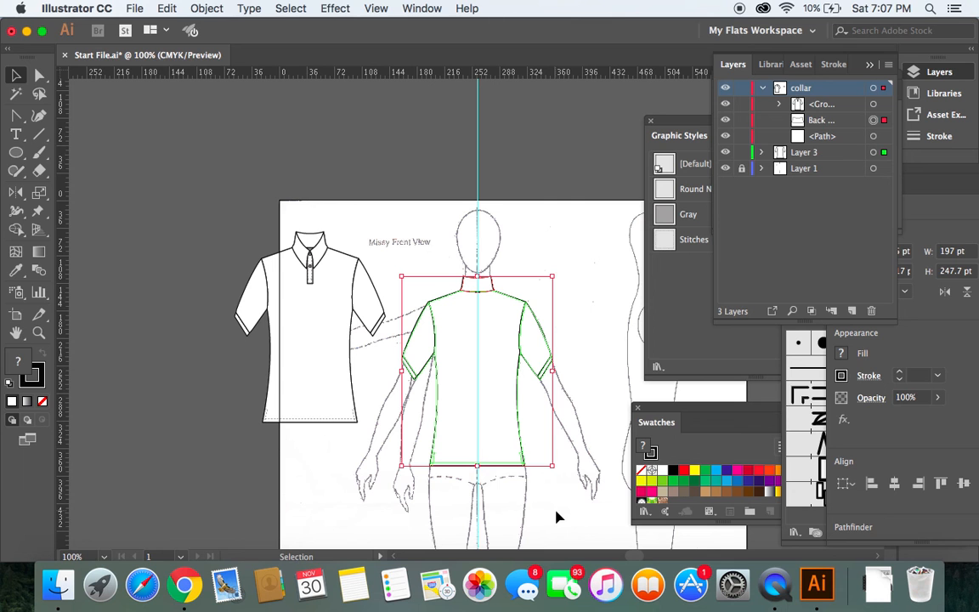
pyautogui.click(206, 9)
pyautogui.click(214, 66)
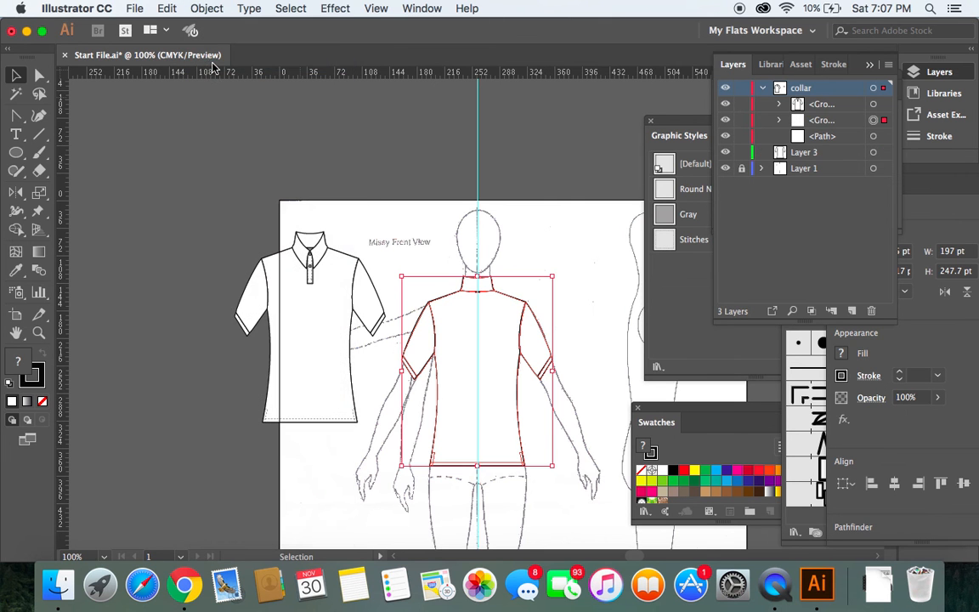
pyautogui.click(551, 251)
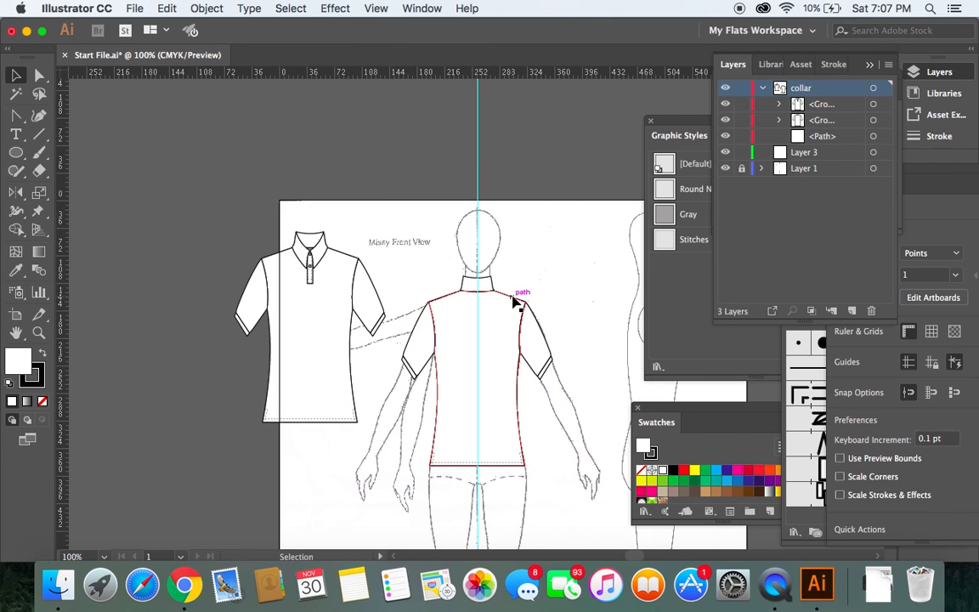
# Try moving the grouped back view as one piece off the figure's center line, and undo the move.
pyautogui.moveTo(524, 291); pyautogui.dragTo(563, 290)
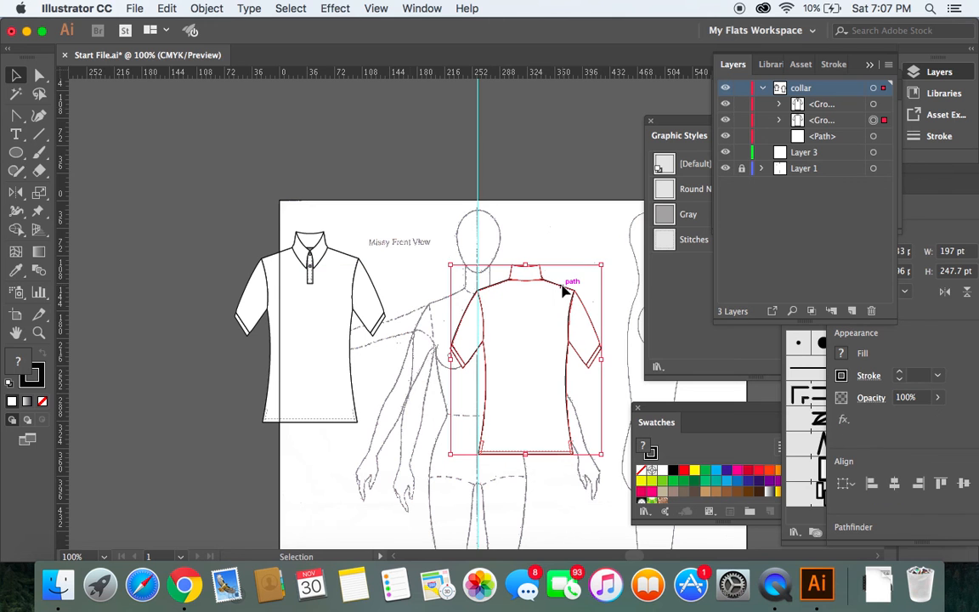
pyautogui.click(165, 8)
pyautogui.click(173, 27)
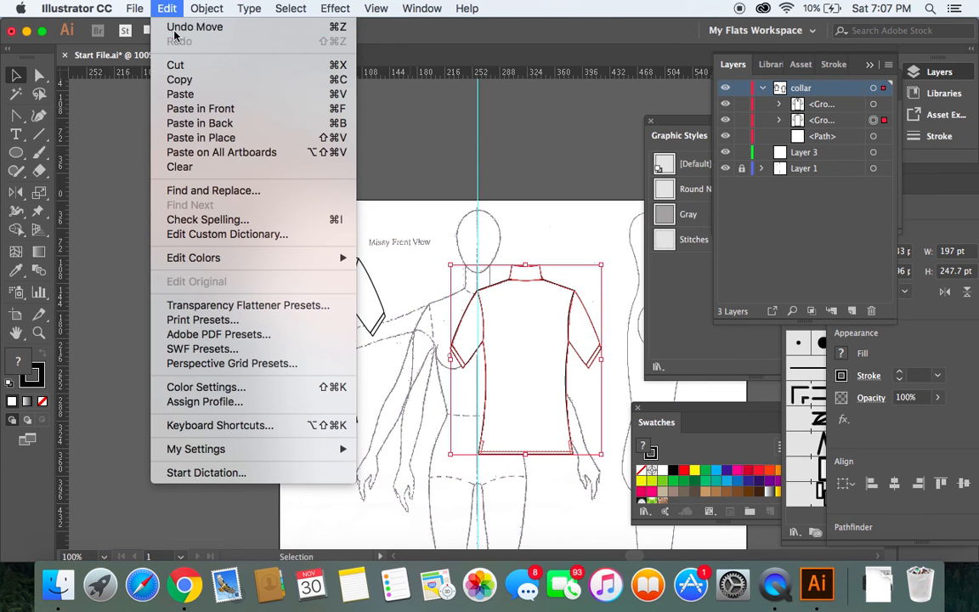
pyautogui.click(560, 239)
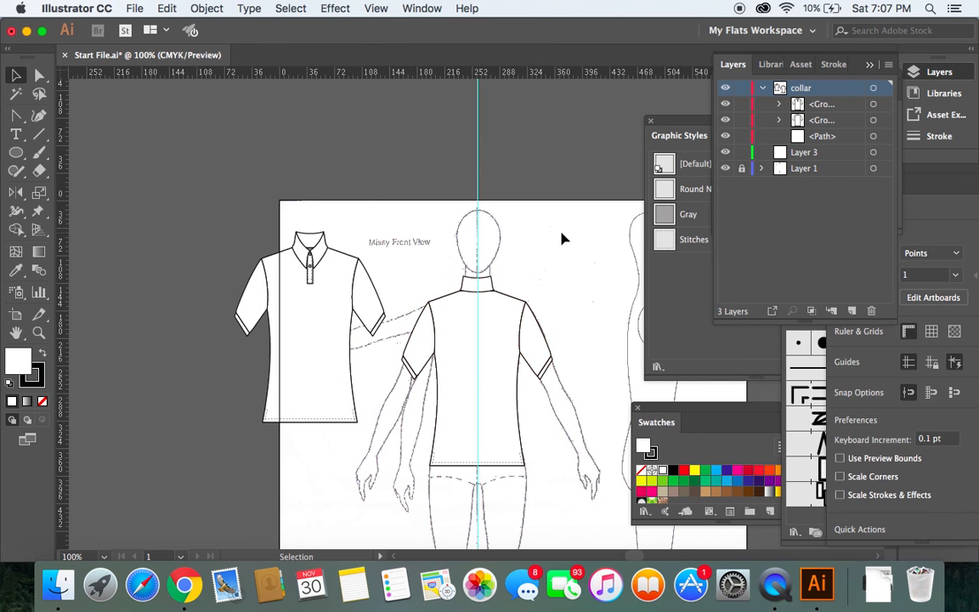
# Move the grouped front flat onto the page so it sits beside and slightly overlaps the back view.
pyautogui.moveTo(354, 261); pyautogui.dragTo(409, 283)
pyautogui.click(525, 254)
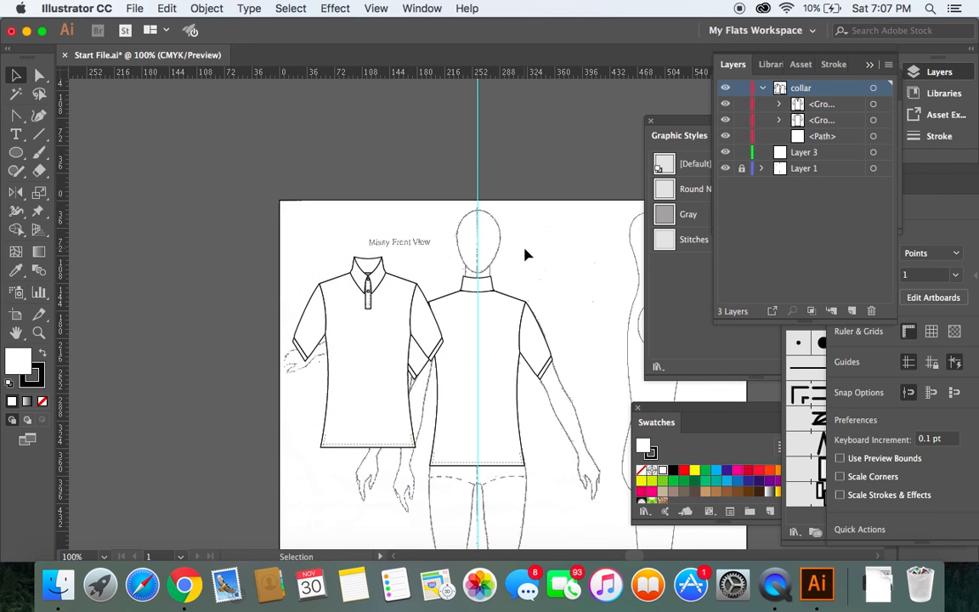
pyautogui.moveTo(405, 283)
pyautogui.mouseDown()
pyautogui.moveTo(406, 295)
pyautogui.moveTo(417, 280)
pyautogui.moveTo(418, 291)
pyautogui.mouseUp()
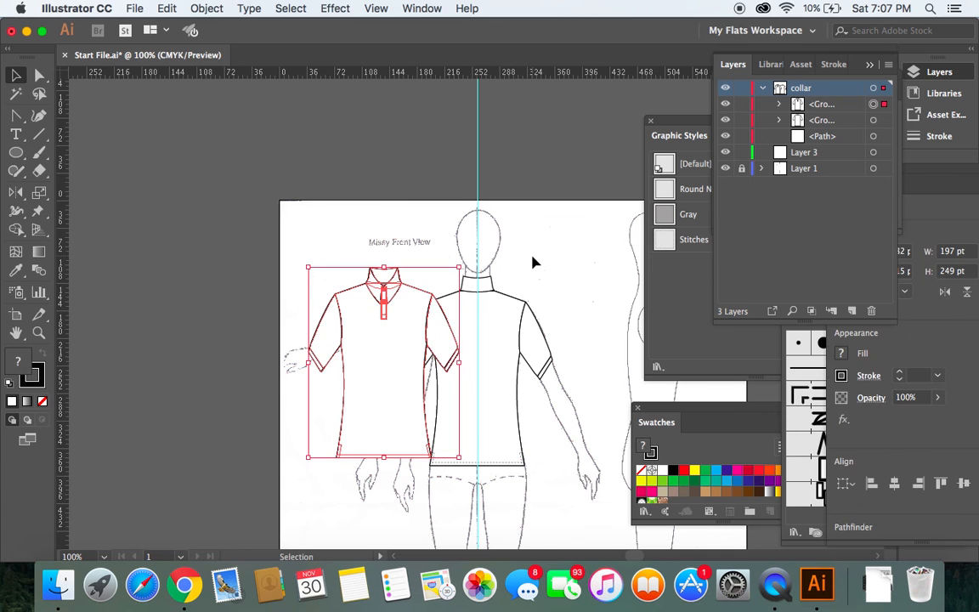
pyautogui.click(530, 262)
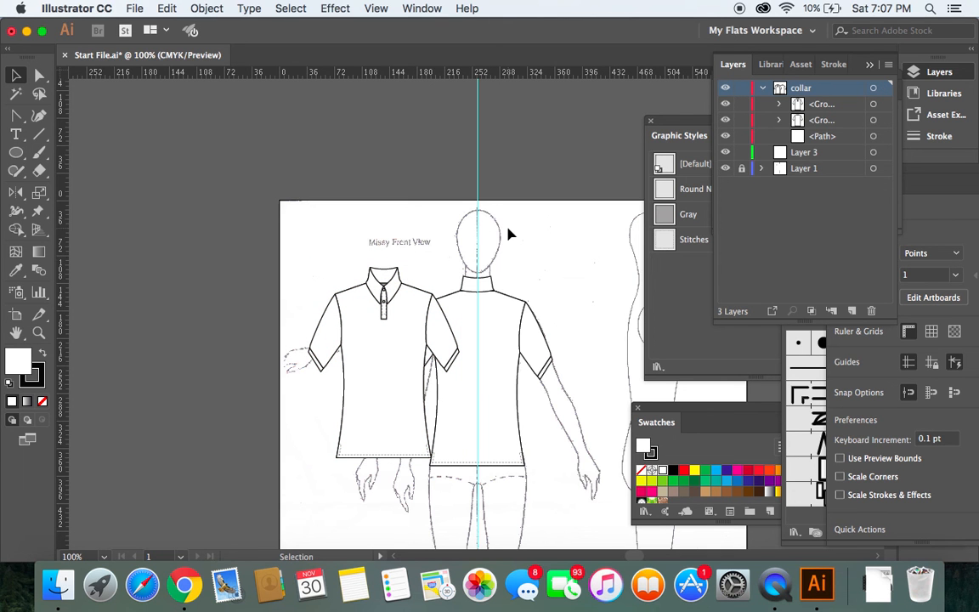
# Move the front and back flats together toward the middle of the page and hide Layer 1 with the body template.
pyautogui.moveTo(266, 229); pyautogui.dragTo(578, 507)
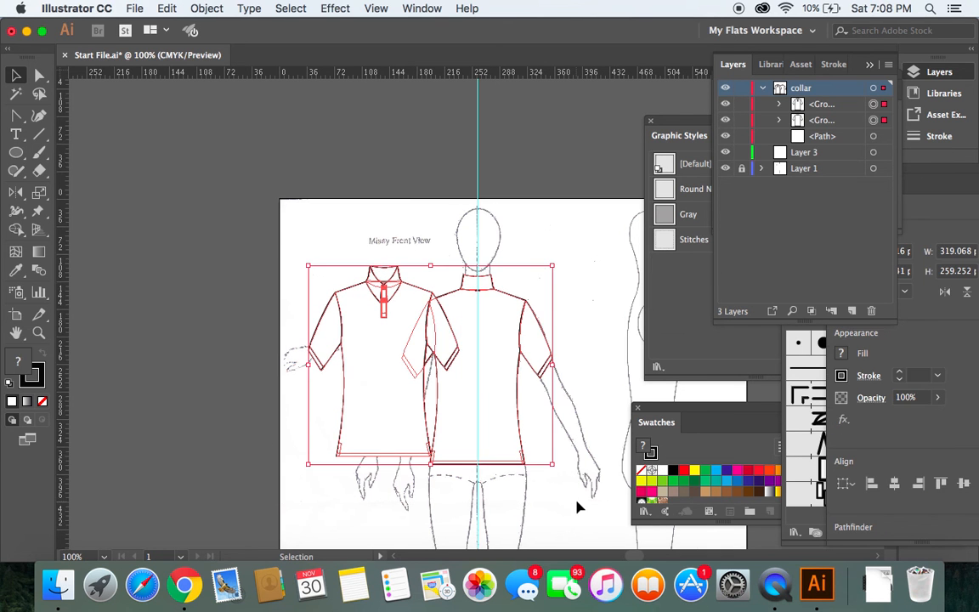
pyautogui.scroll(-5, 576, 508)
pyautogui.hscroll(3, 633, 556)
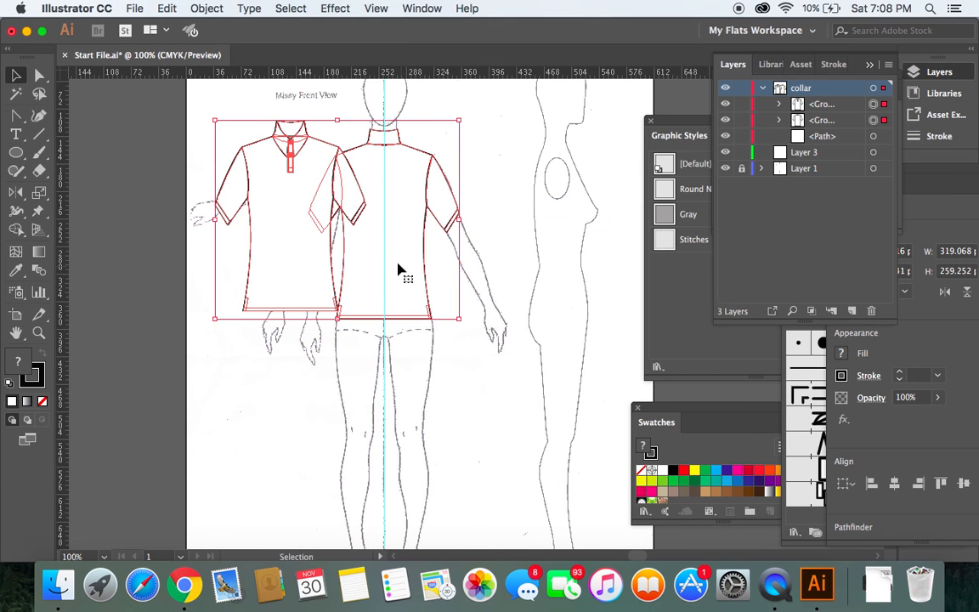
pyautogui.moveTo(428, 273); pyautogui.dragTo(502, 310)
pyautogui.click(508, 113)
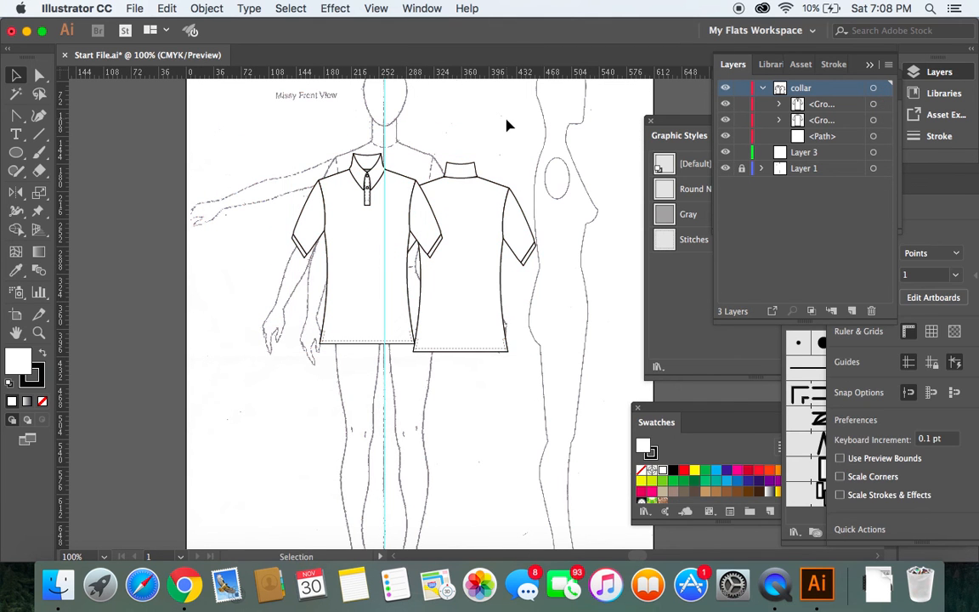
pyautogui.click(724, 171)
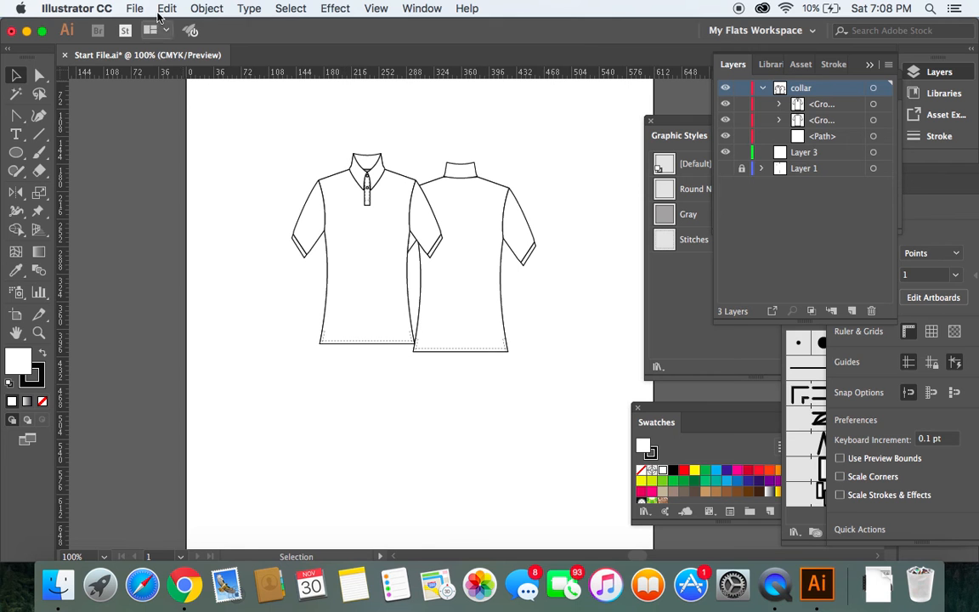
# Save the document as Polo Flat.ai in the MDC Fall 2019 folder, in Adobe Illustrator format with the default Illustrator CC options.
pyautogui.click(132, 9)
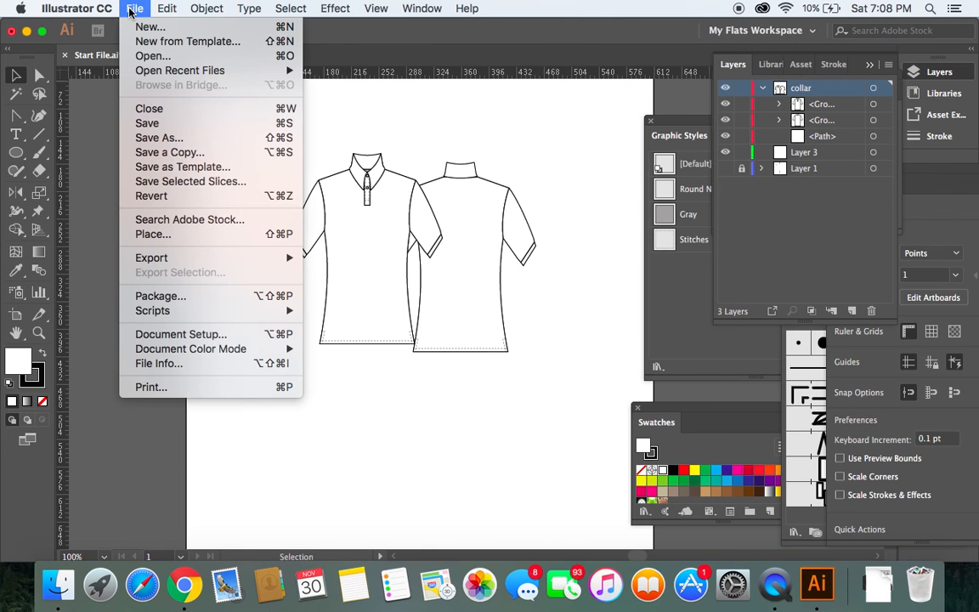
pyautogui.click(150, 124)
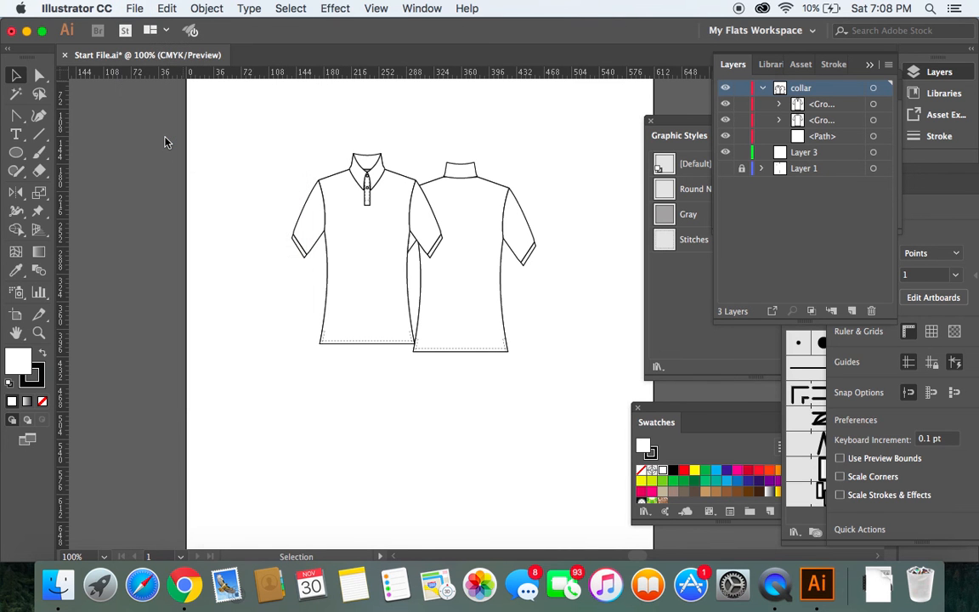
pyautogui.write('Polo')
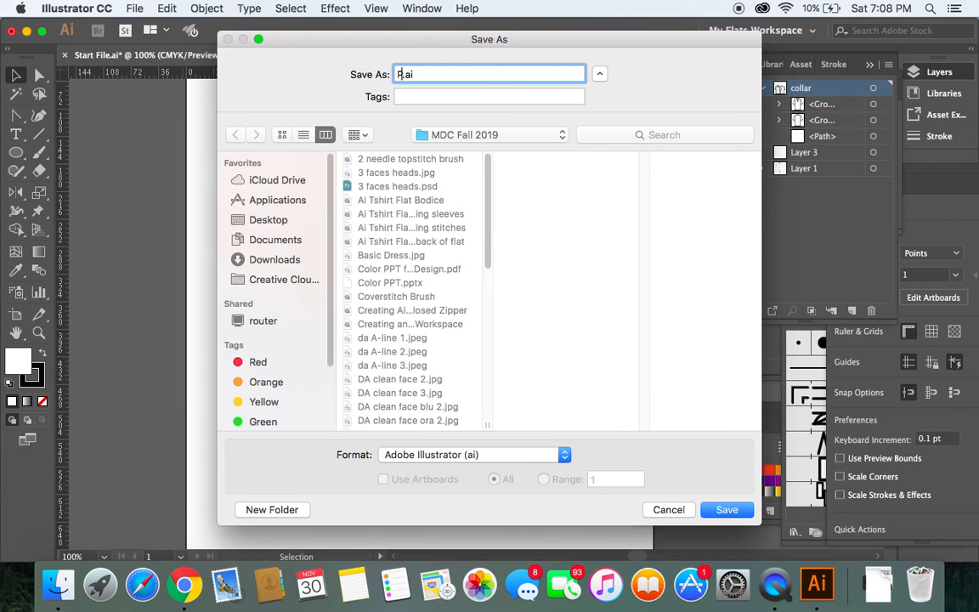
pyautogui.write(' Fla')
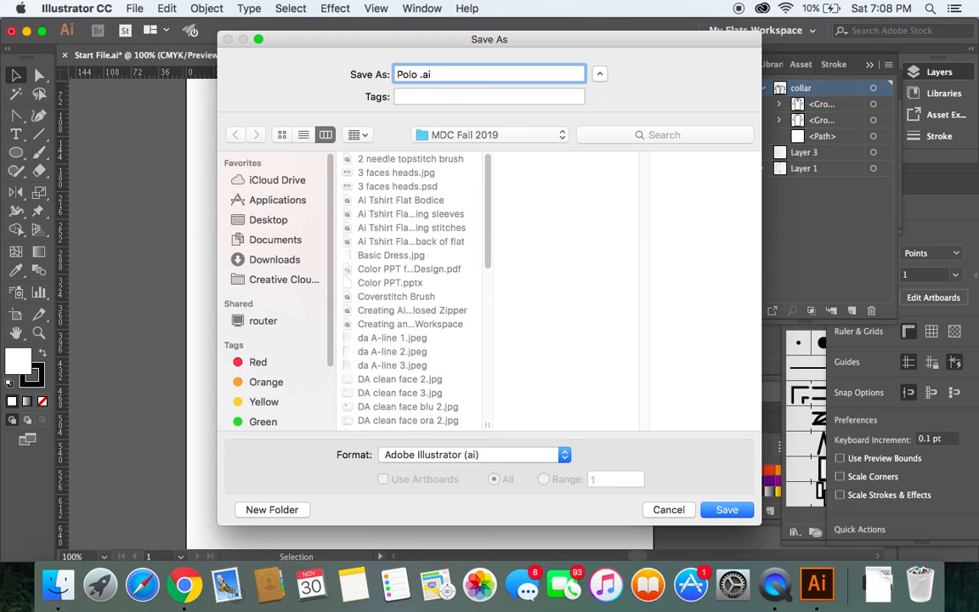
pyautogui.write('t')
pyautogui.click(710, 510)
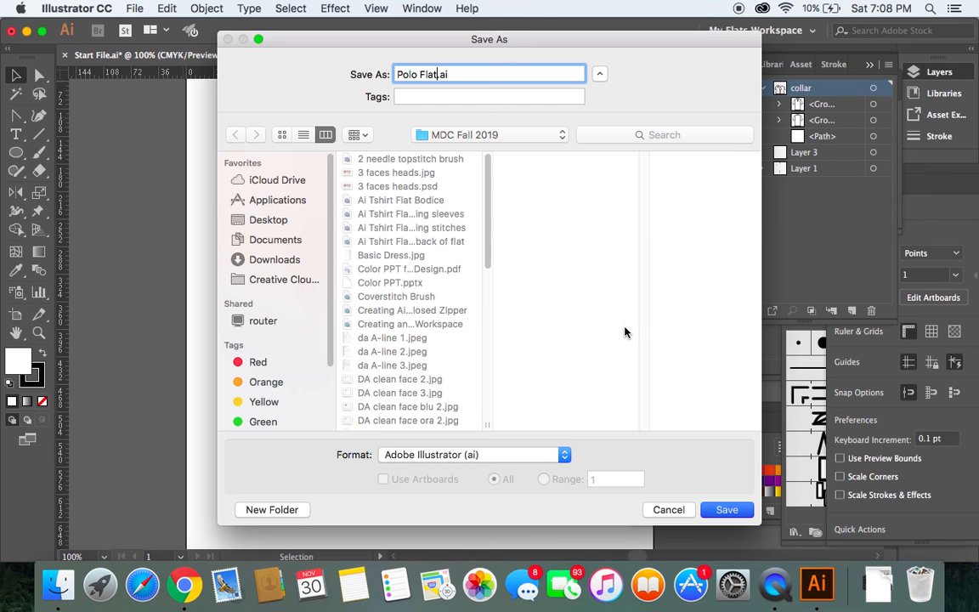
pyautogui.press('Return')
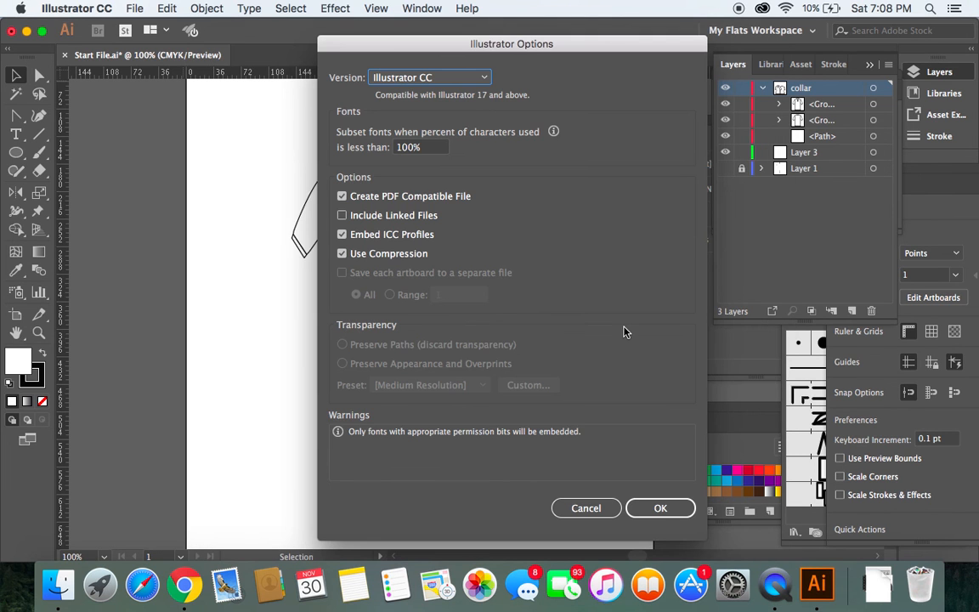
pyautogui.click(657, 508)
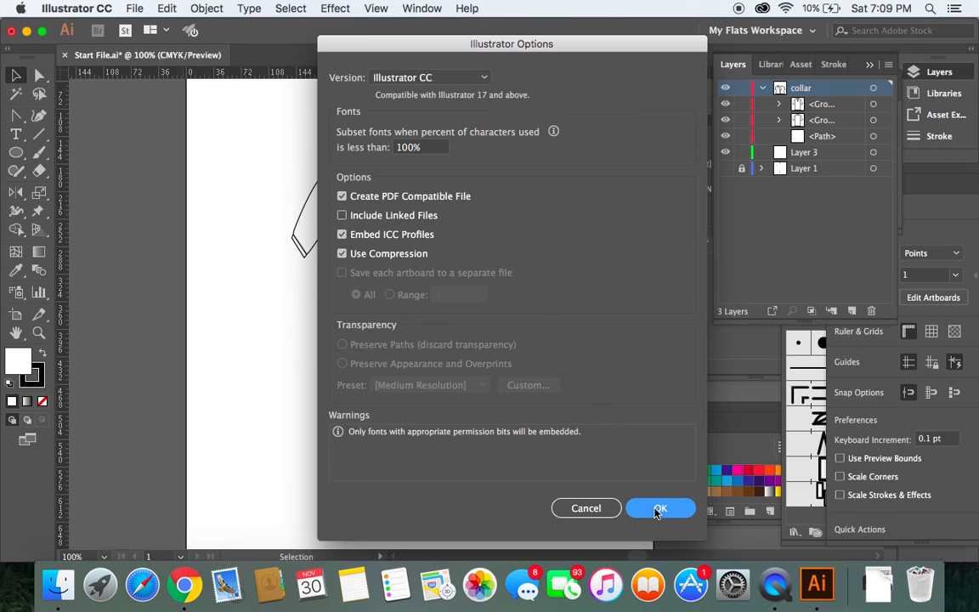
pyautogui.click(658, 508)
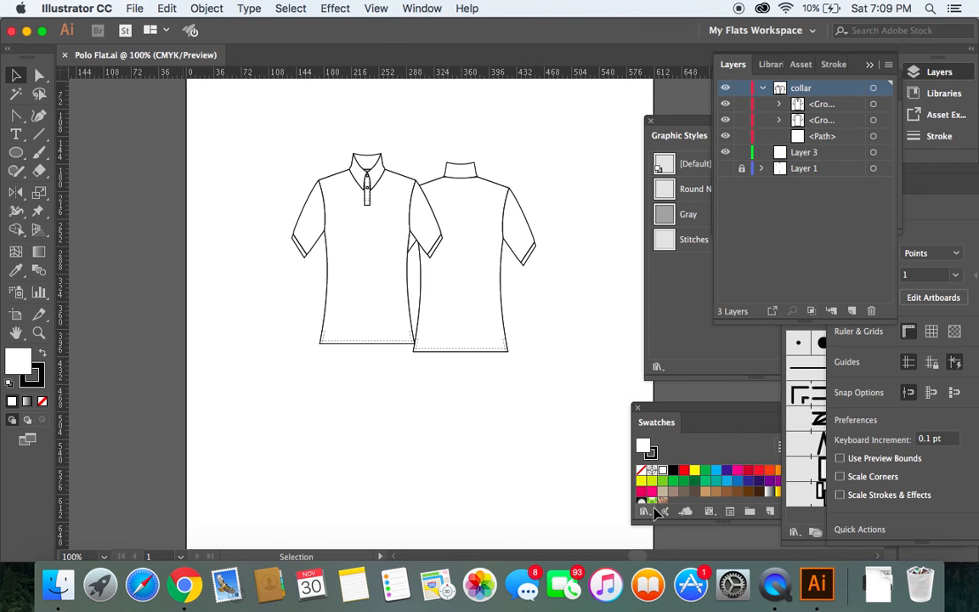